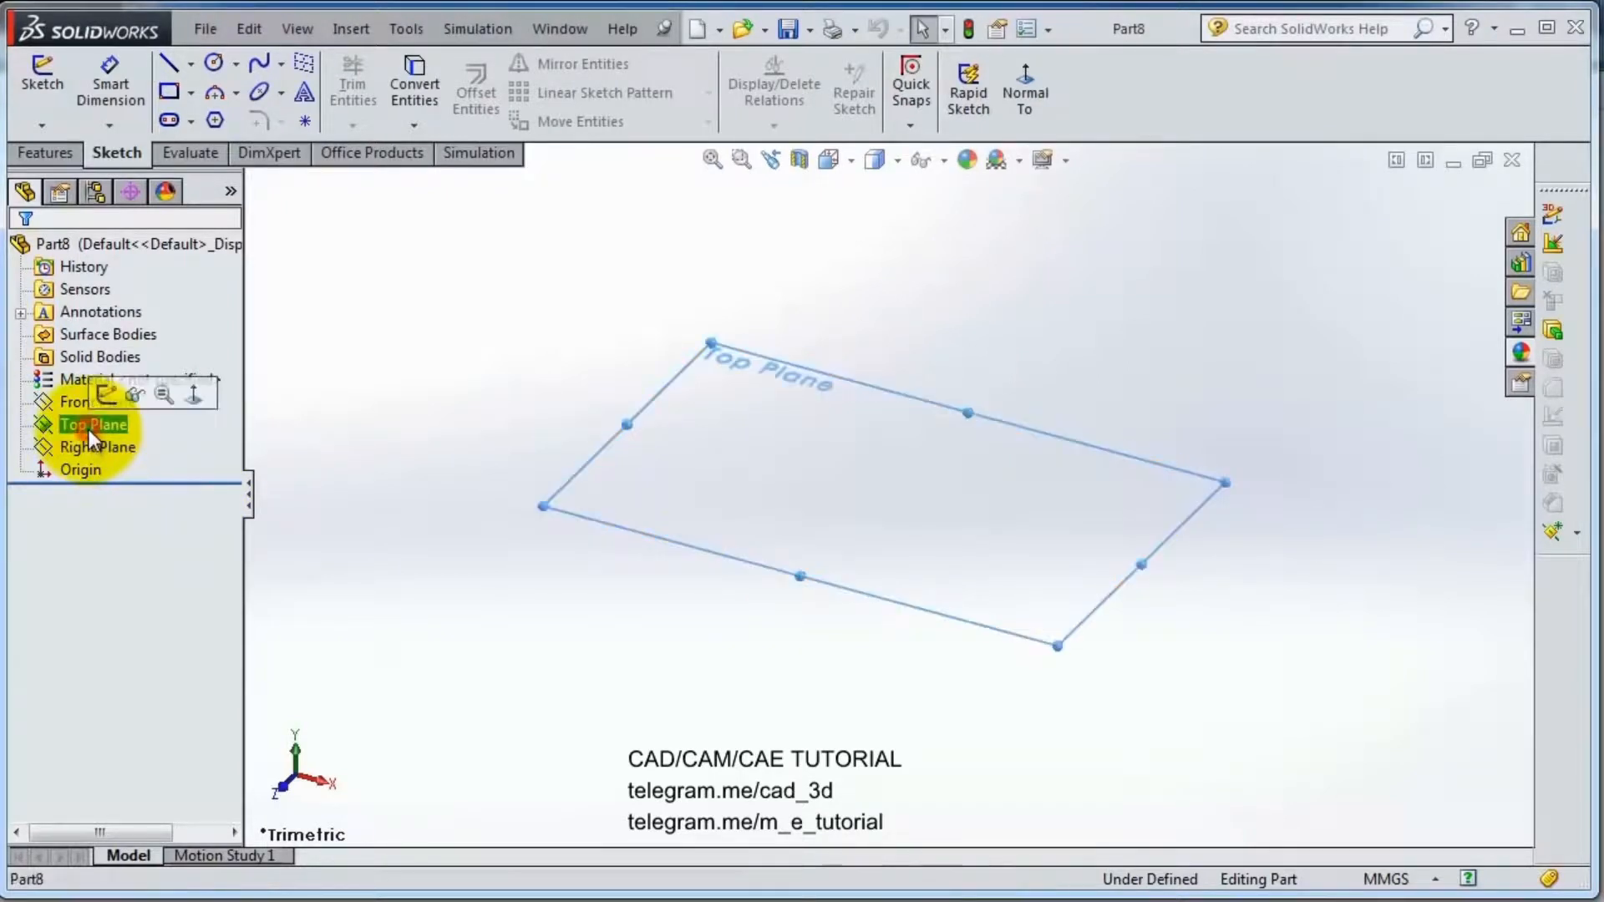
Sketch on the Top Plane connected lines from the origin, about 61 mm up, 58 mm right and 104 mm down.
left_click(98, 399)
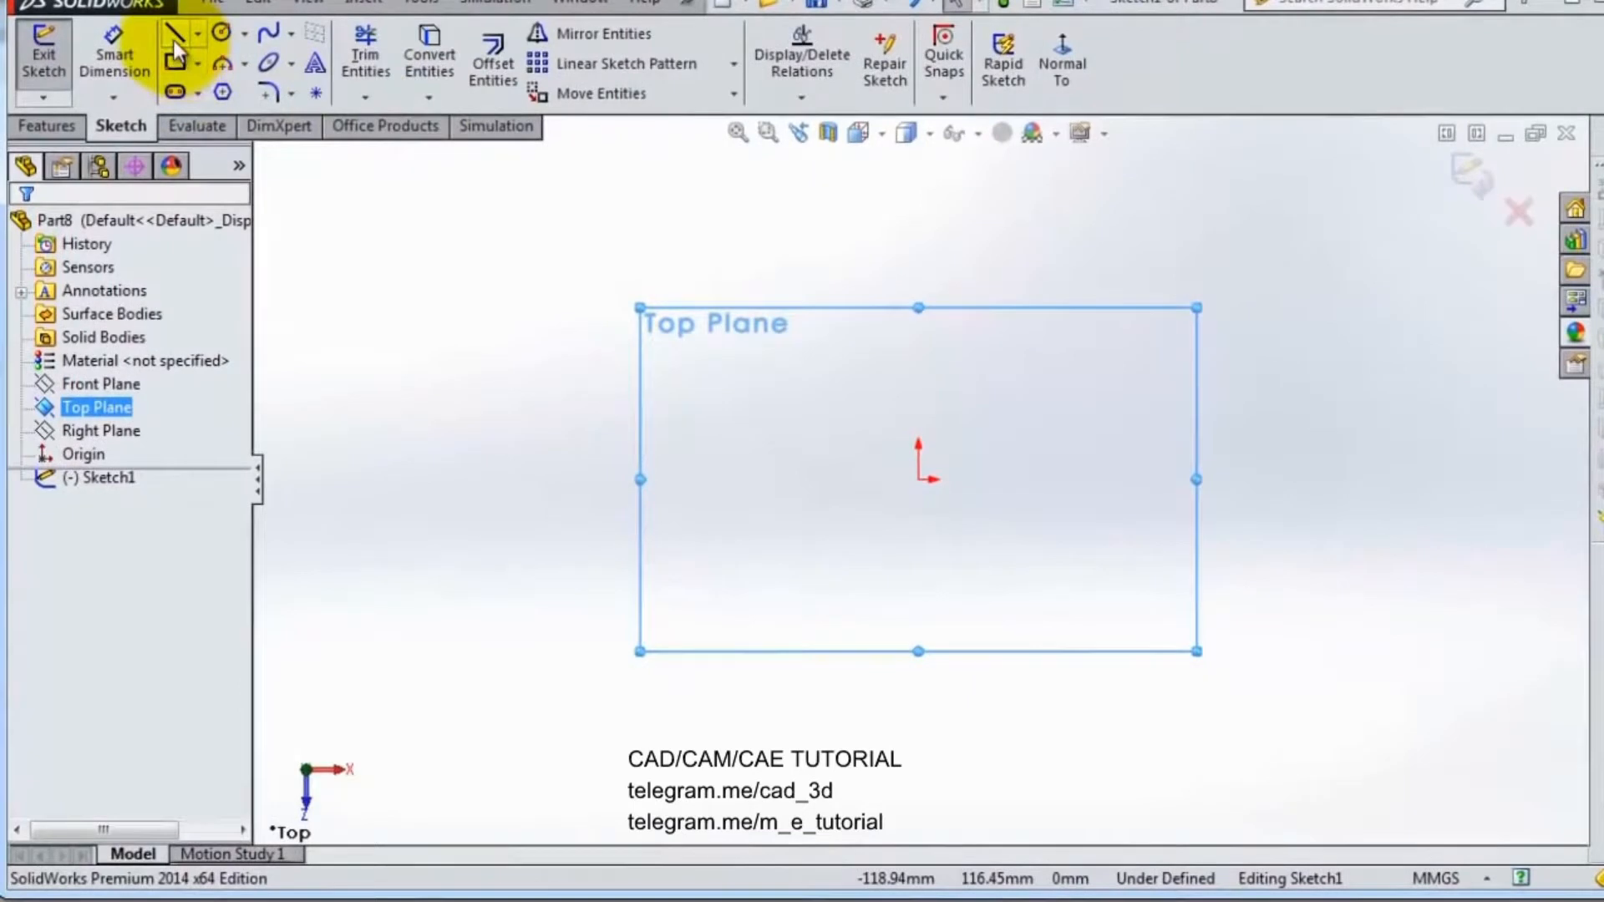
left_click(173, 38)
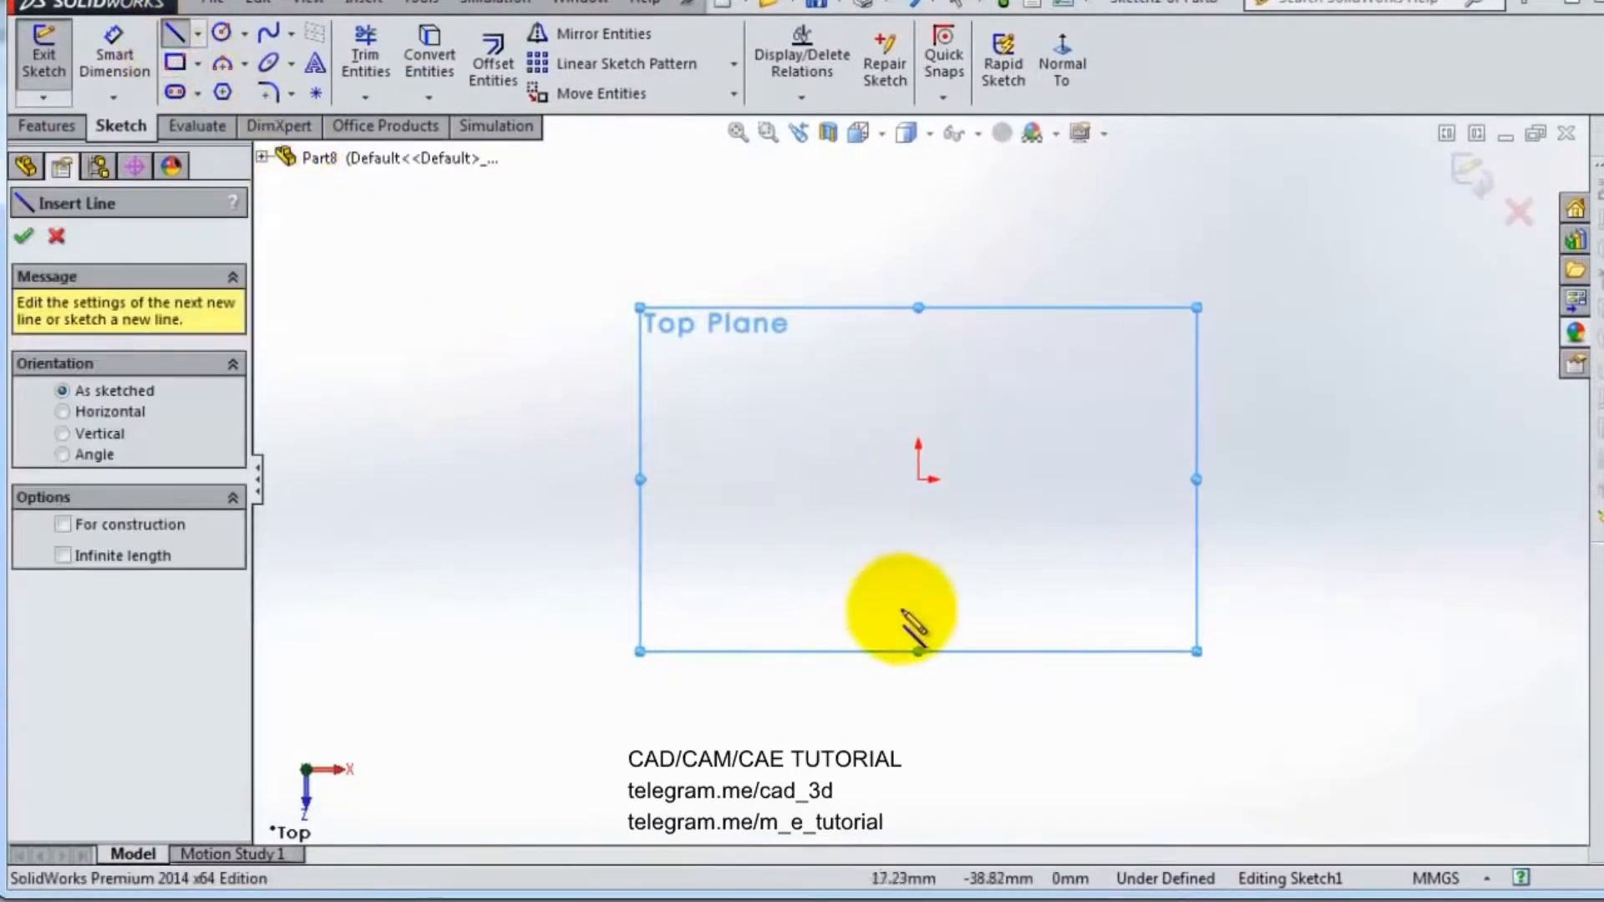
left_click(918, 481)
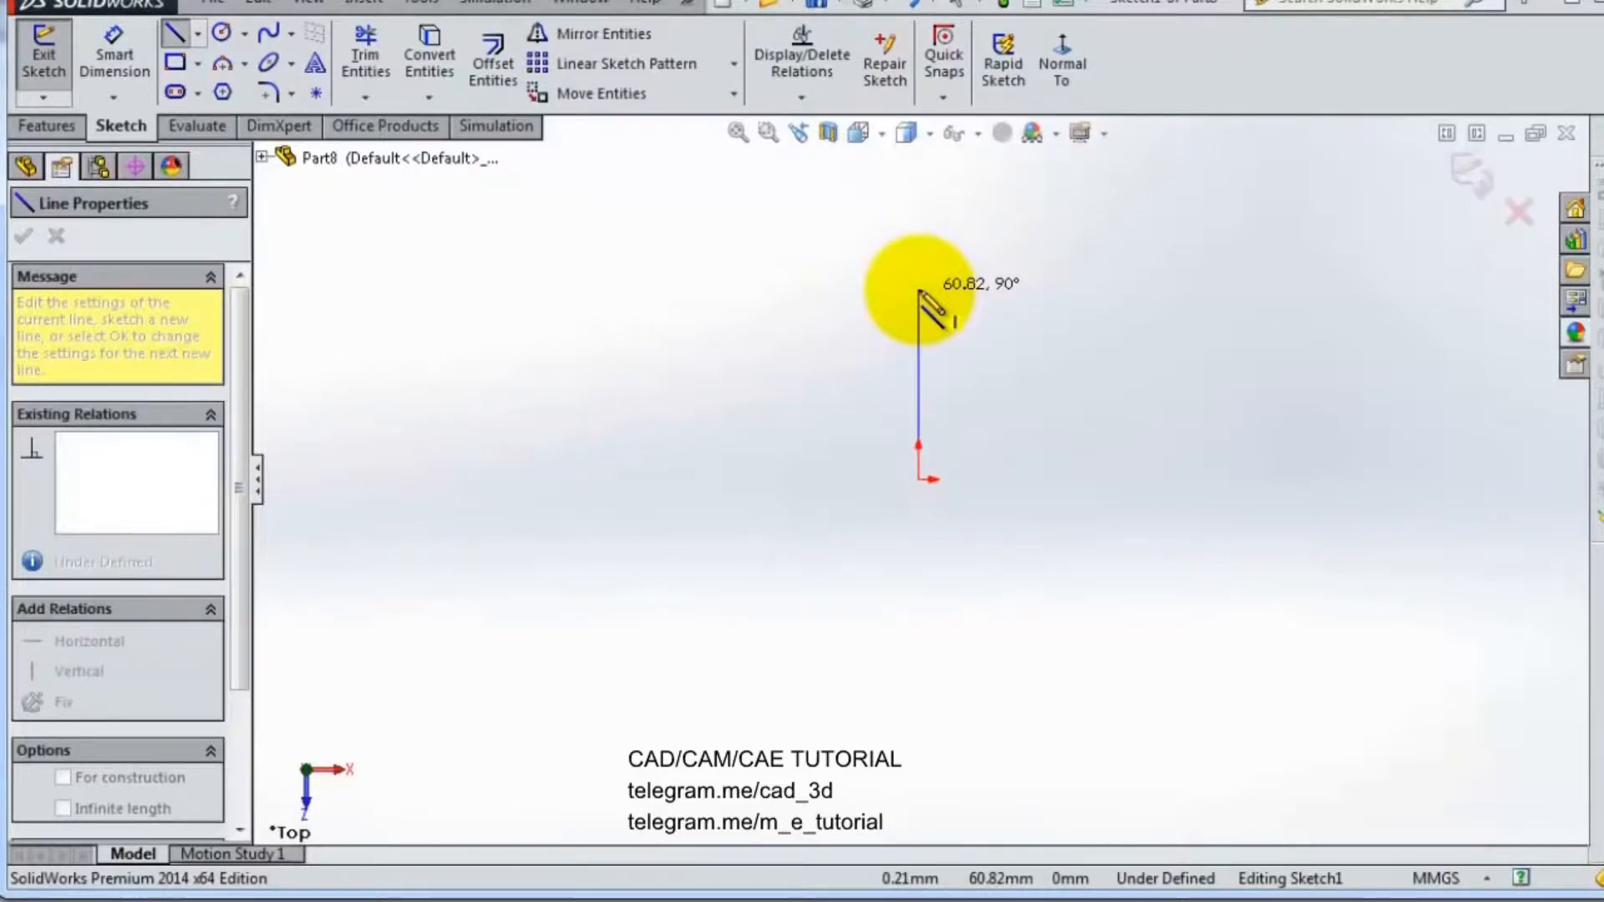
left_click(919, 290)
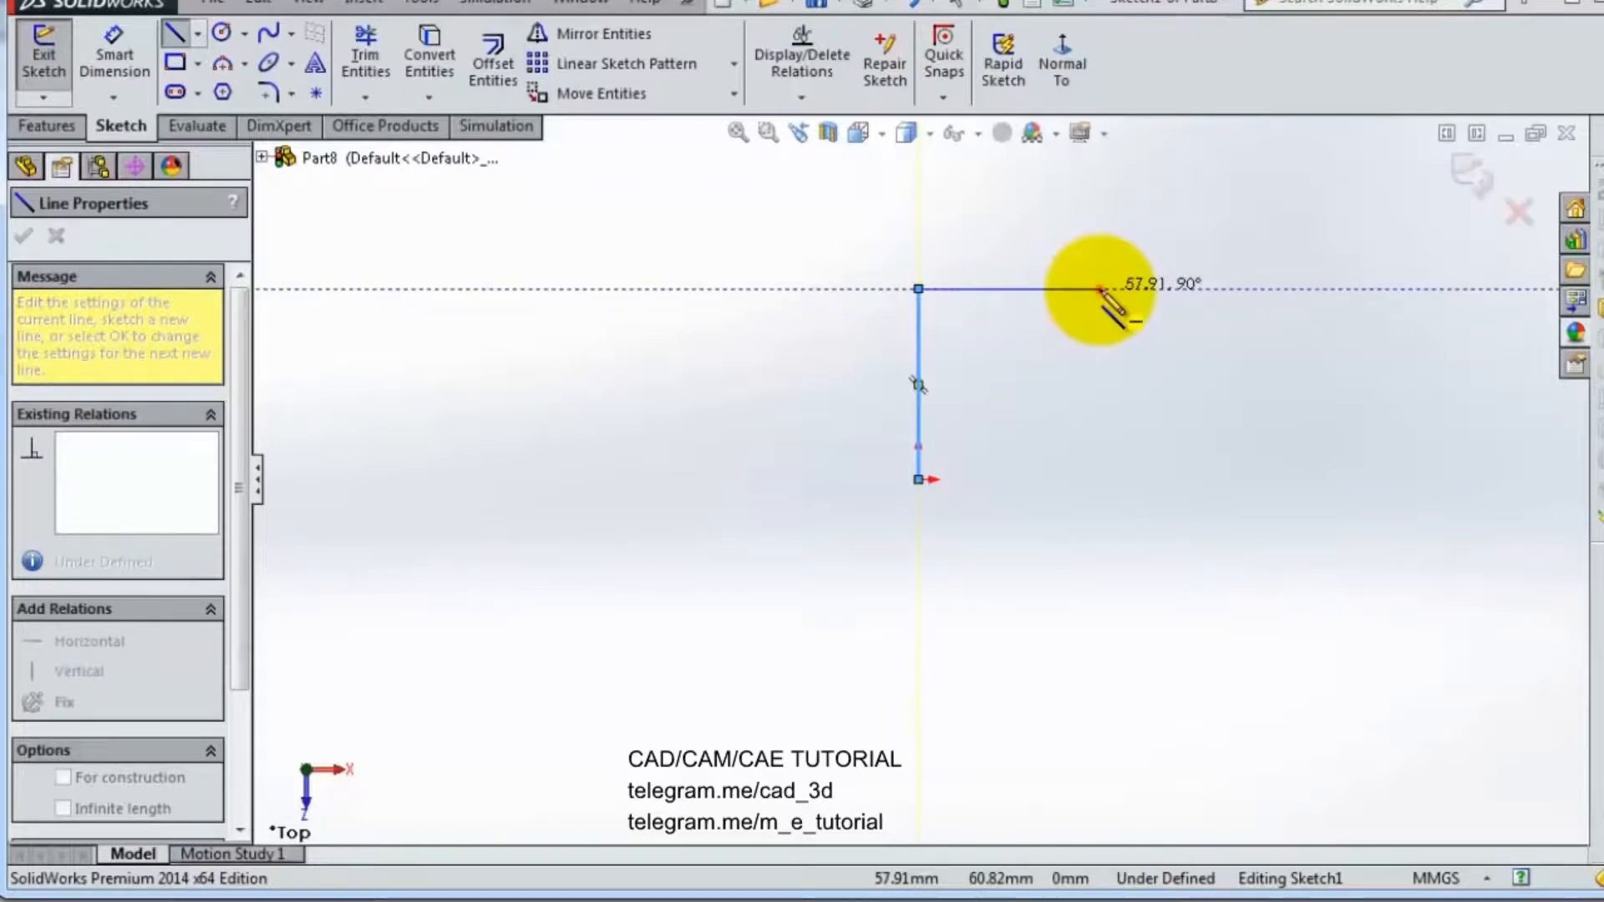
left_click(1099, 289)
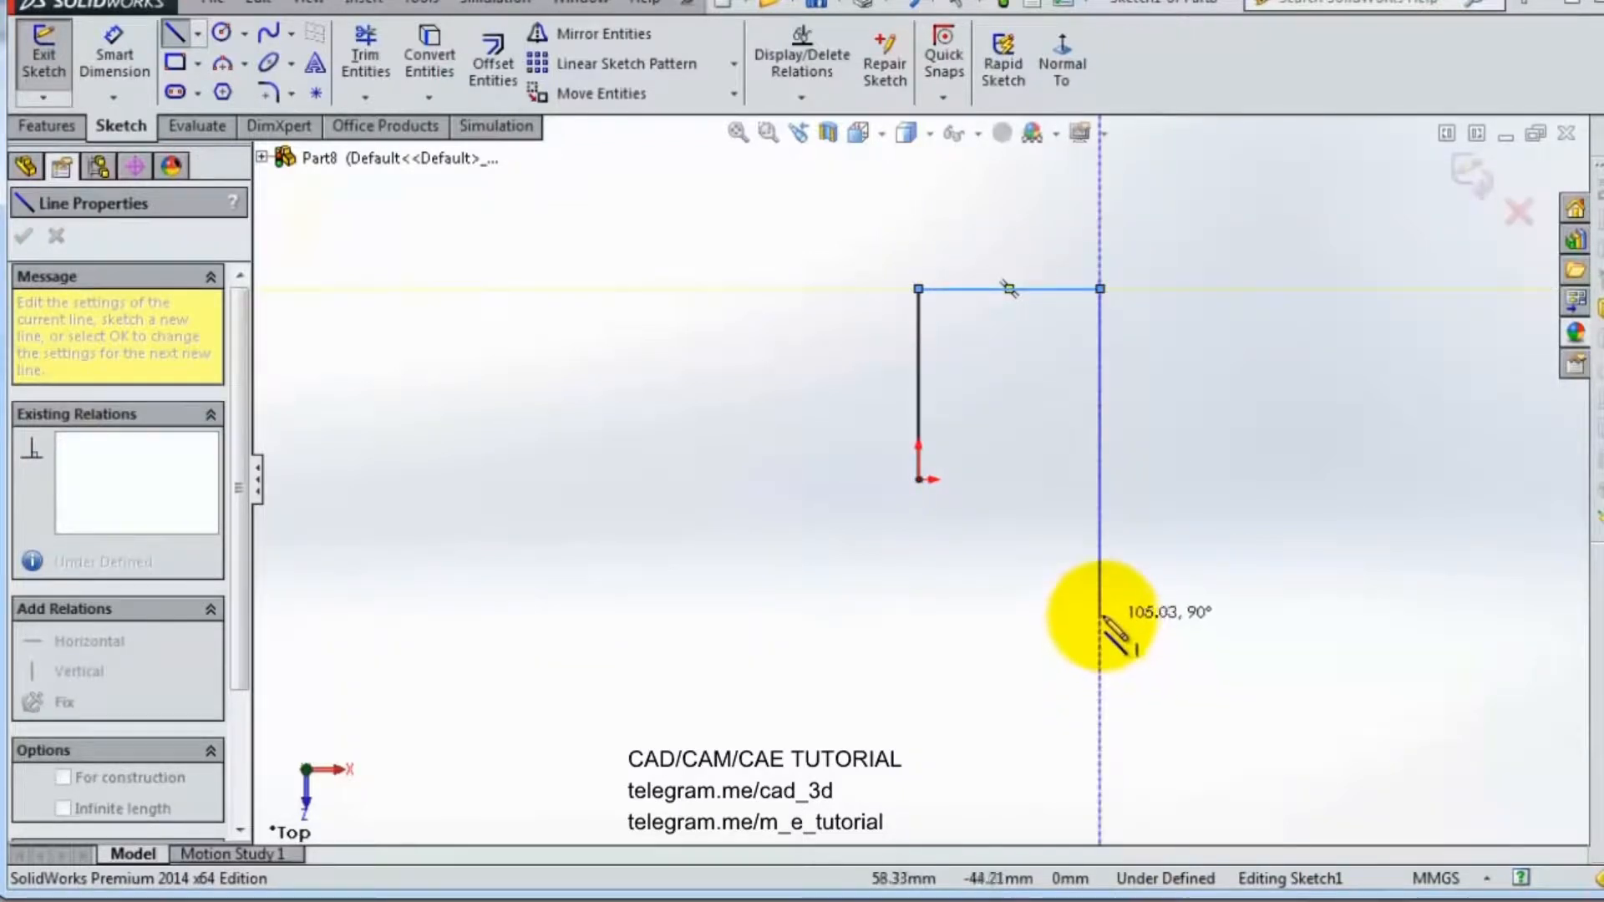
left_click(1100, 615)
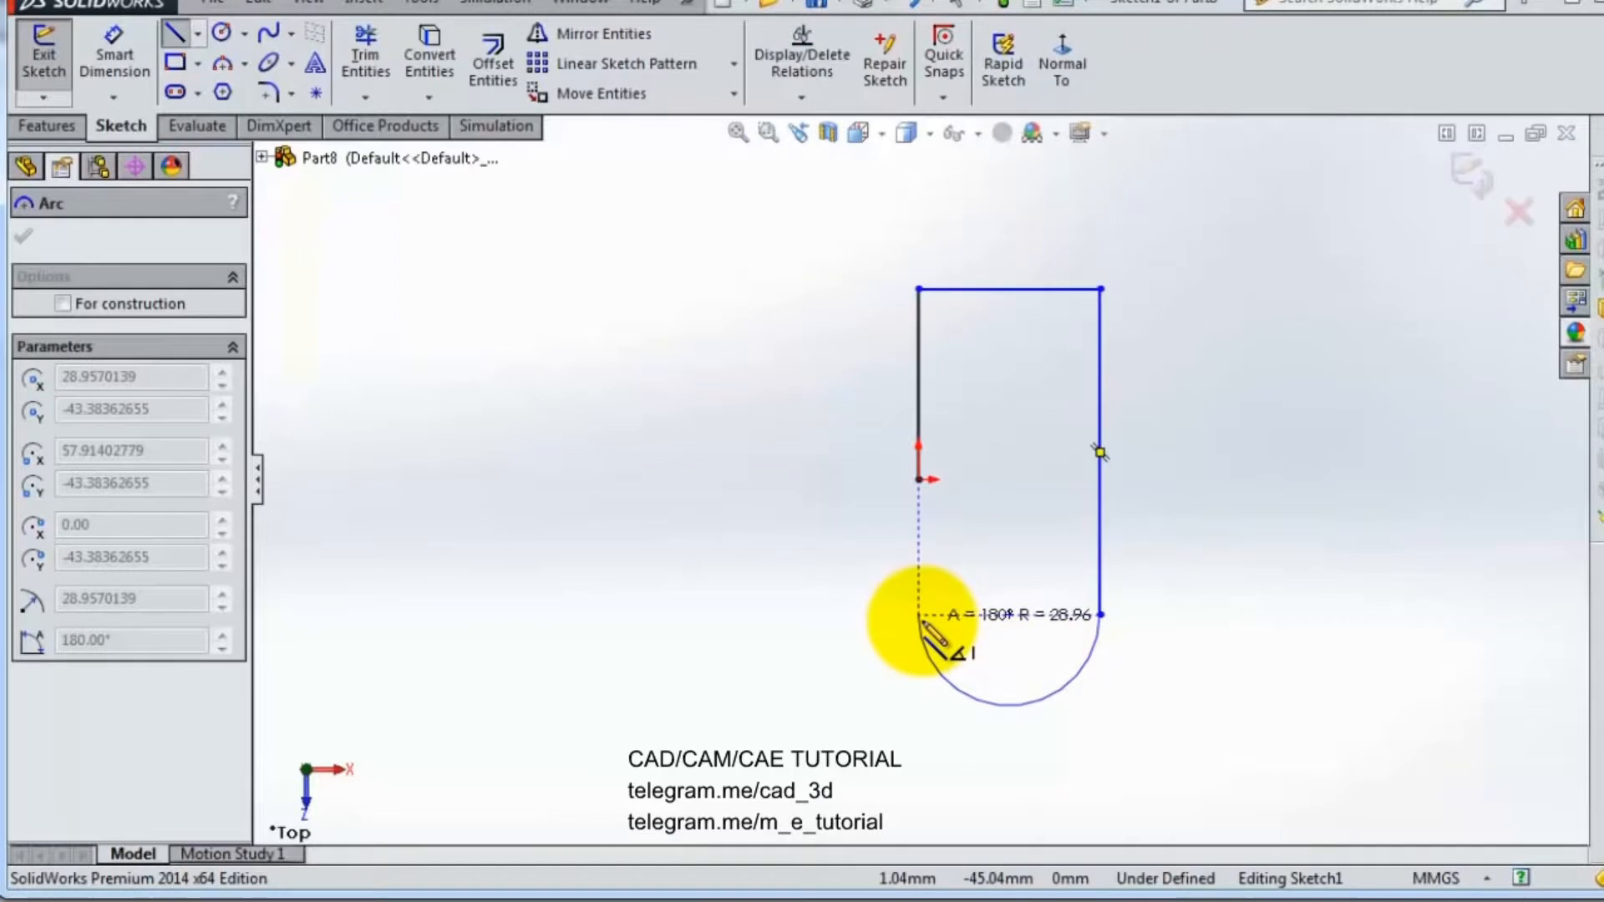
Close the outline with a bottom arc about R29, lines about 47 mm left and 24 mm up, a small left arc and a line to the origin.
left_click(919, 615)
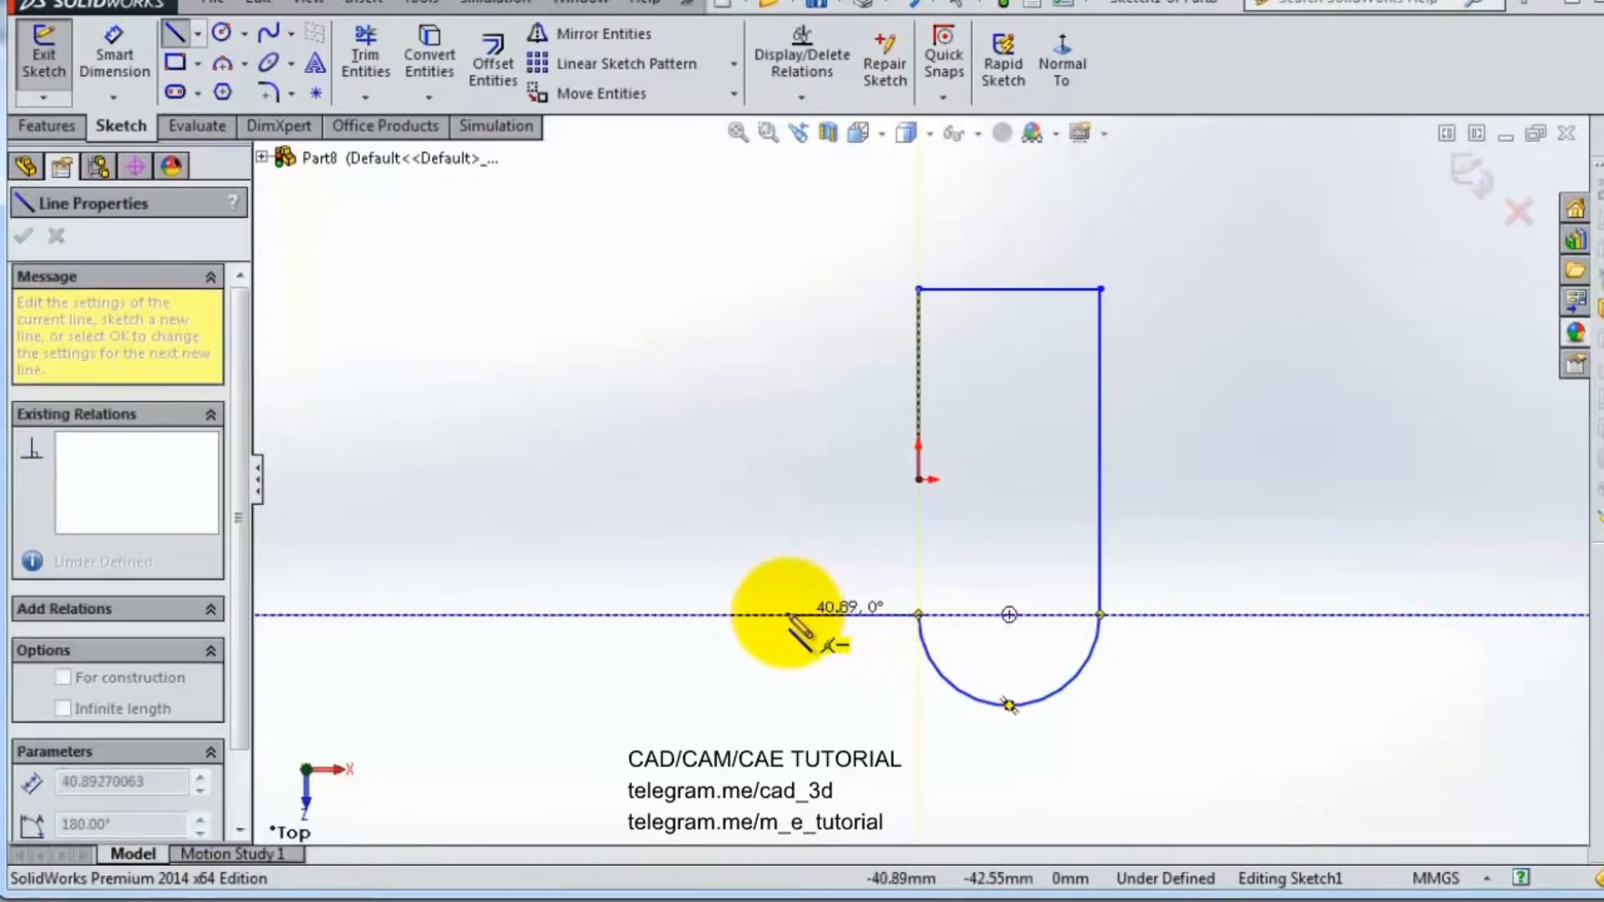
left_click(772, 616)
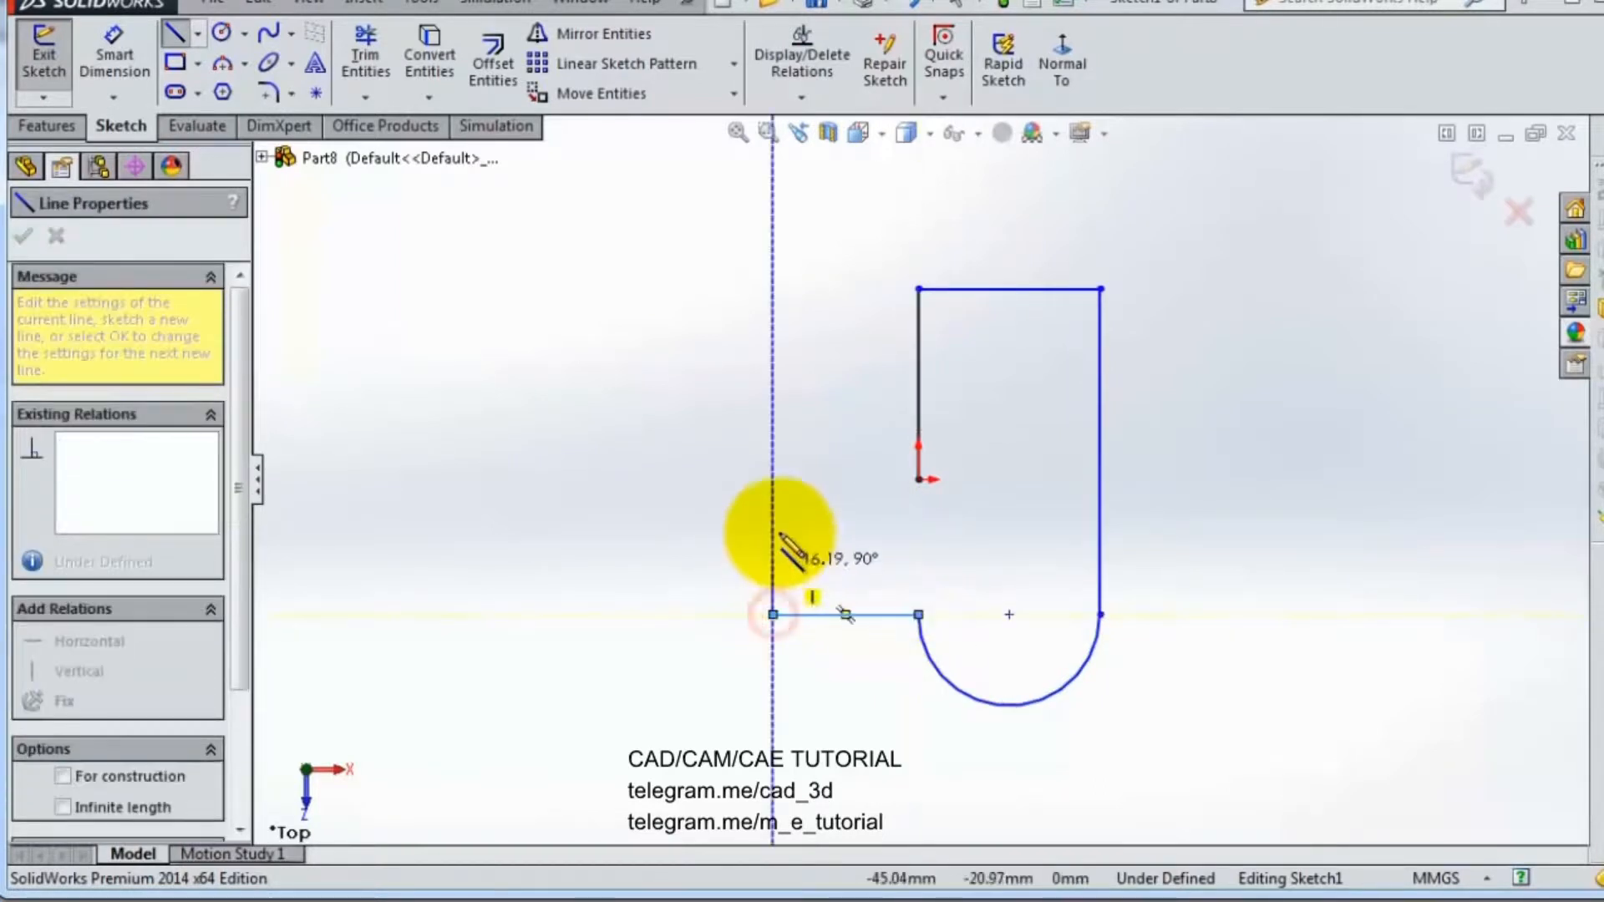
left_click(773, 537)
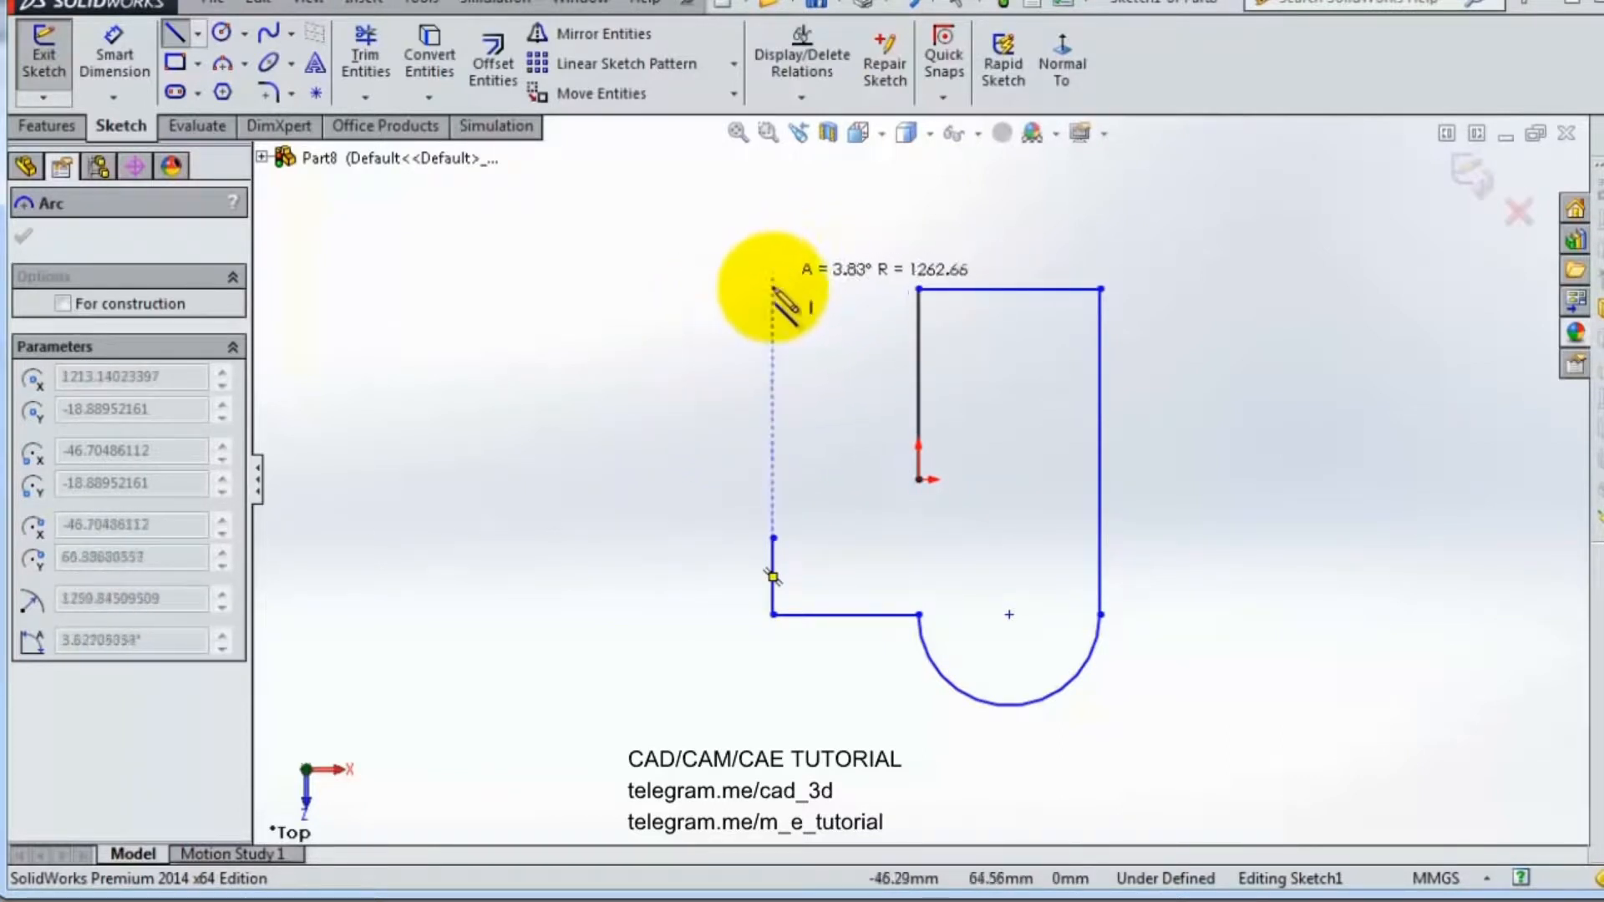
left_click(773, 480)
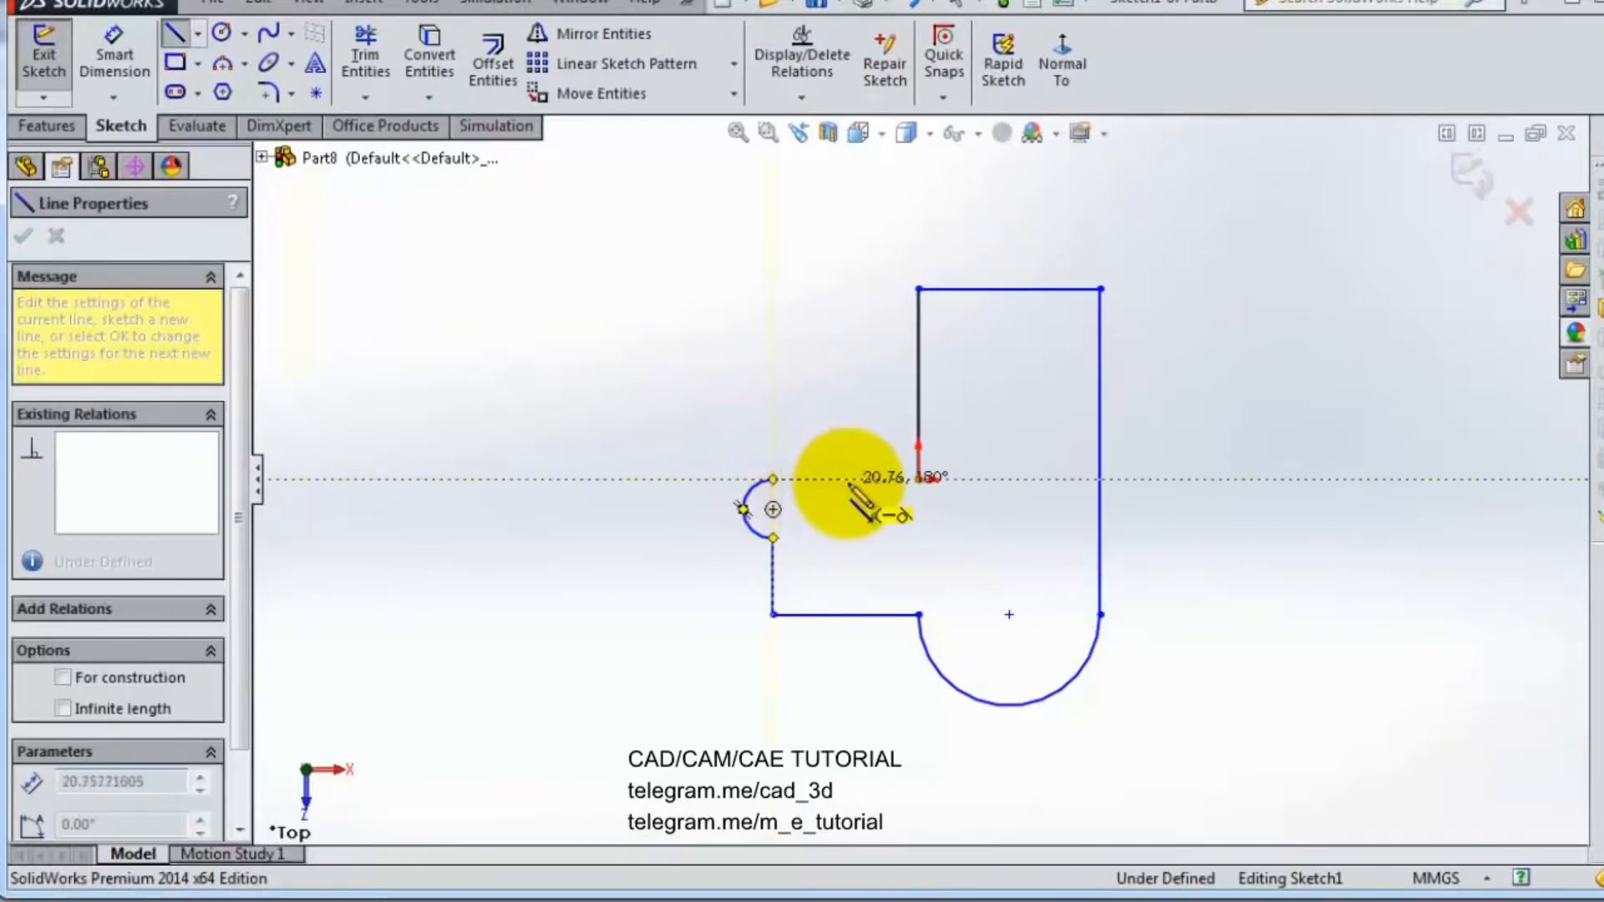
left_click(919, 480)
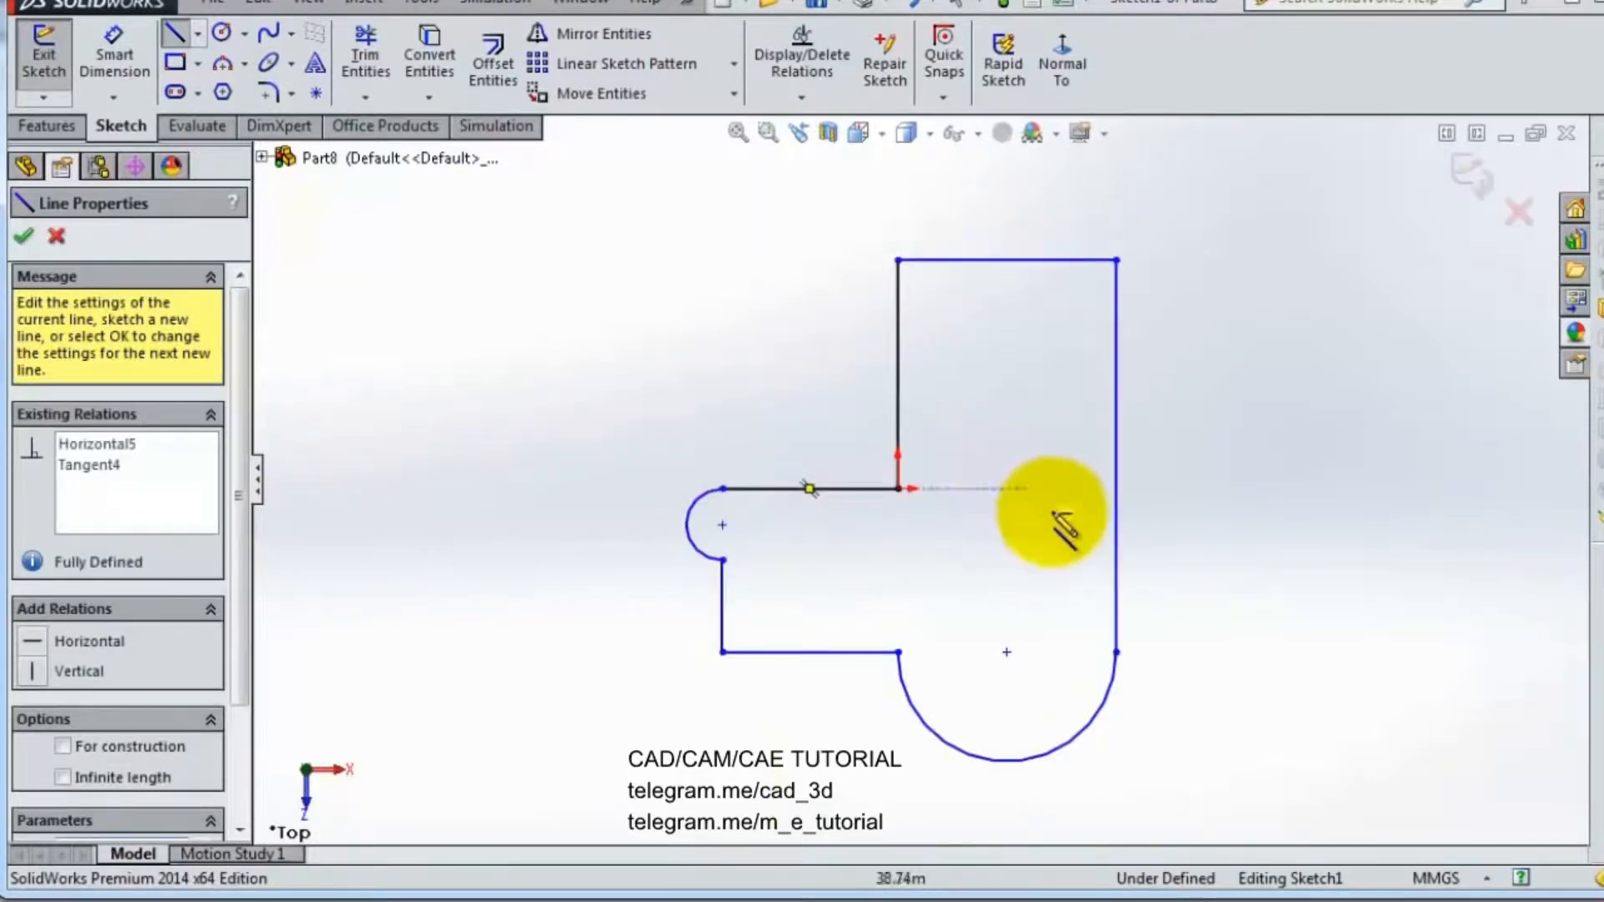
Dimension the top horizontal edge of the profile to a length of 60 mm.
scroll(1092, 534, "down", 2)
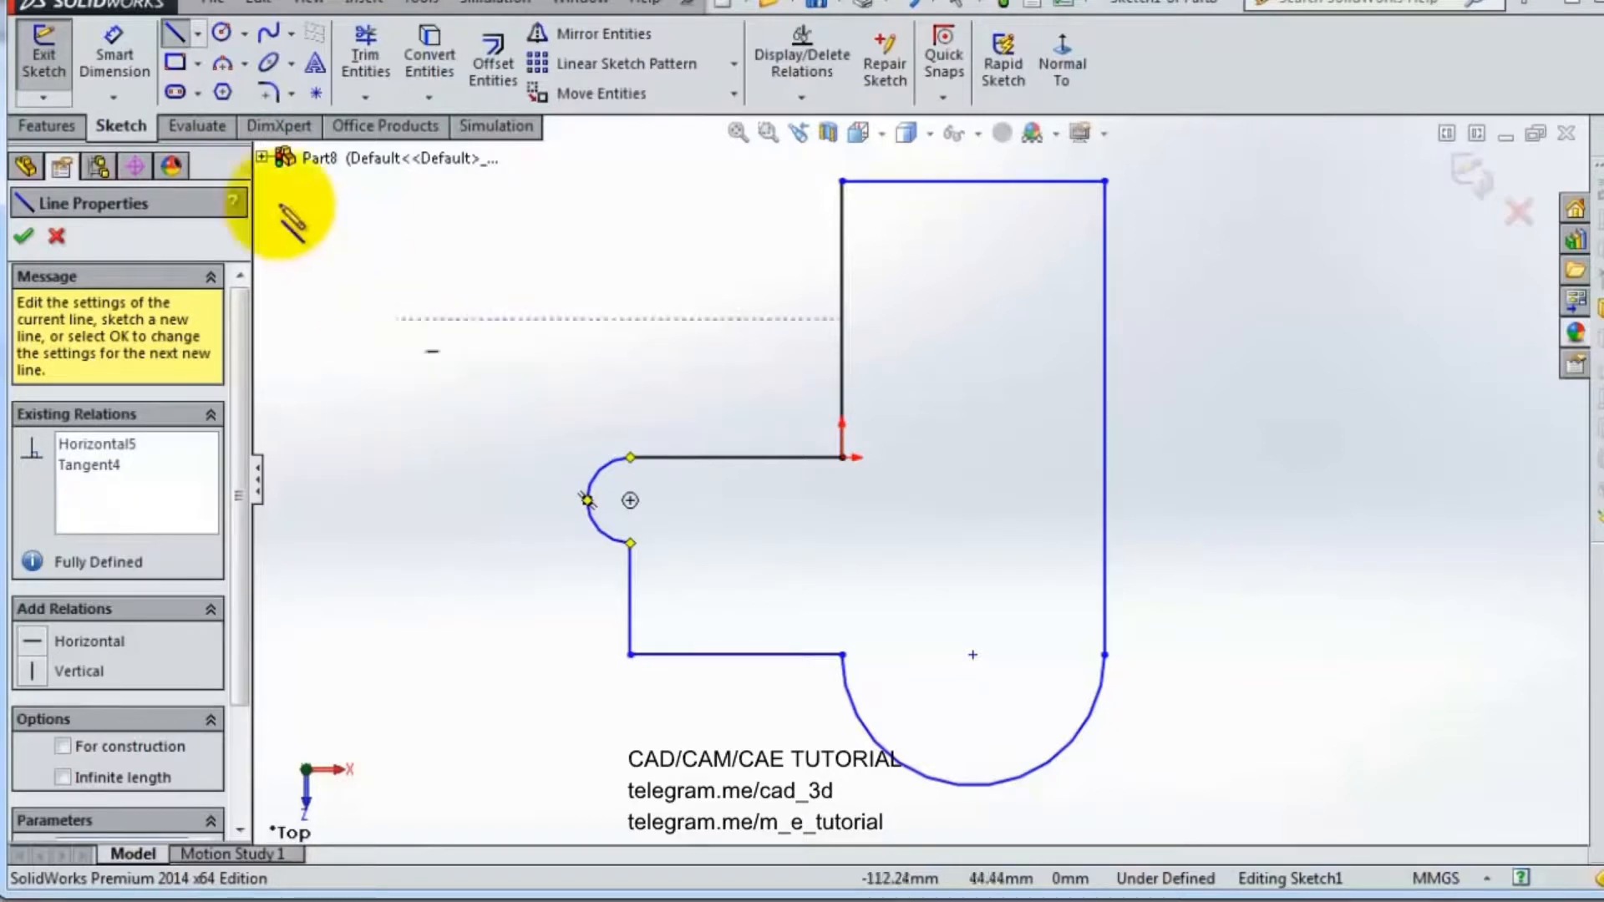
left_click(123, 68)
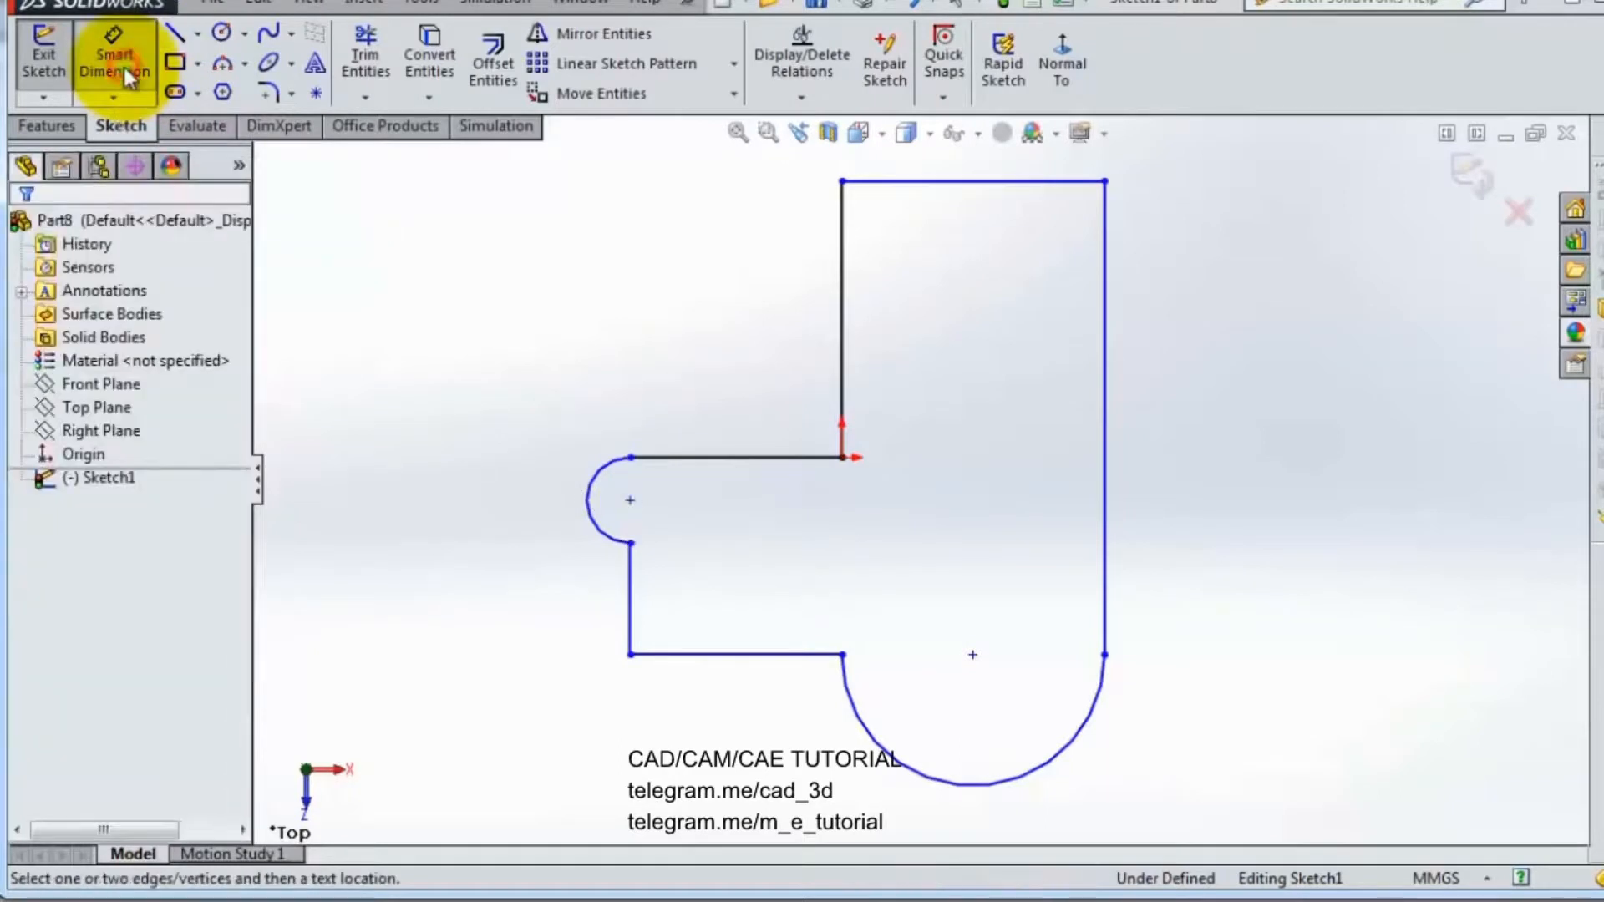
scroll(1136, 258, "up", 1)
left_click(1029, 234)
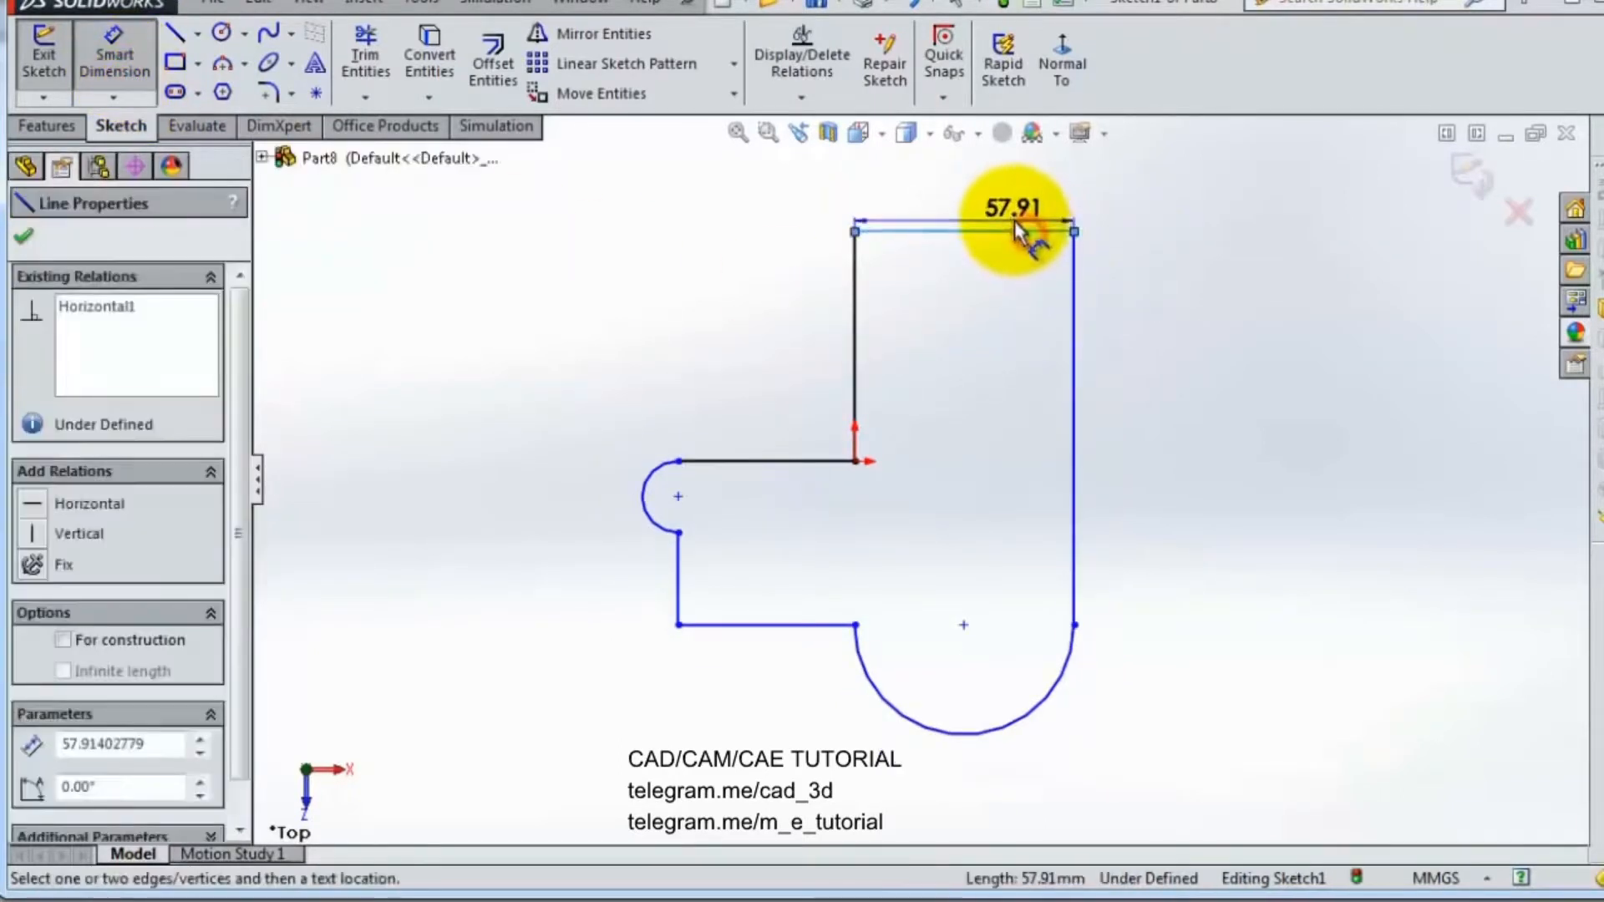
left_click(965, 202)
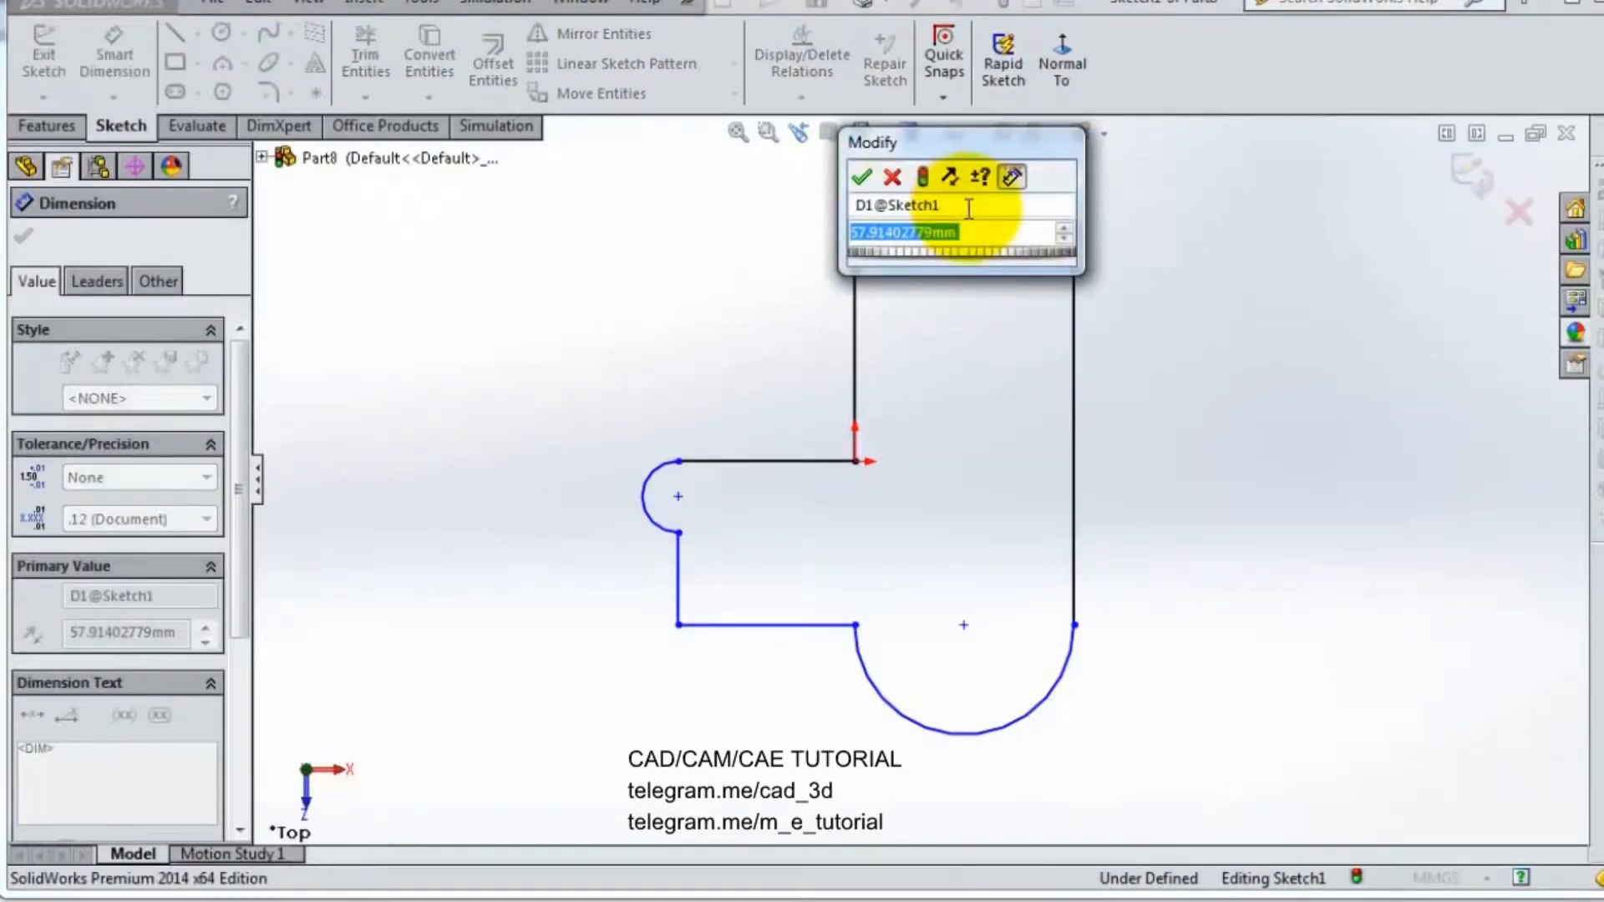
type("60")
key("Return")
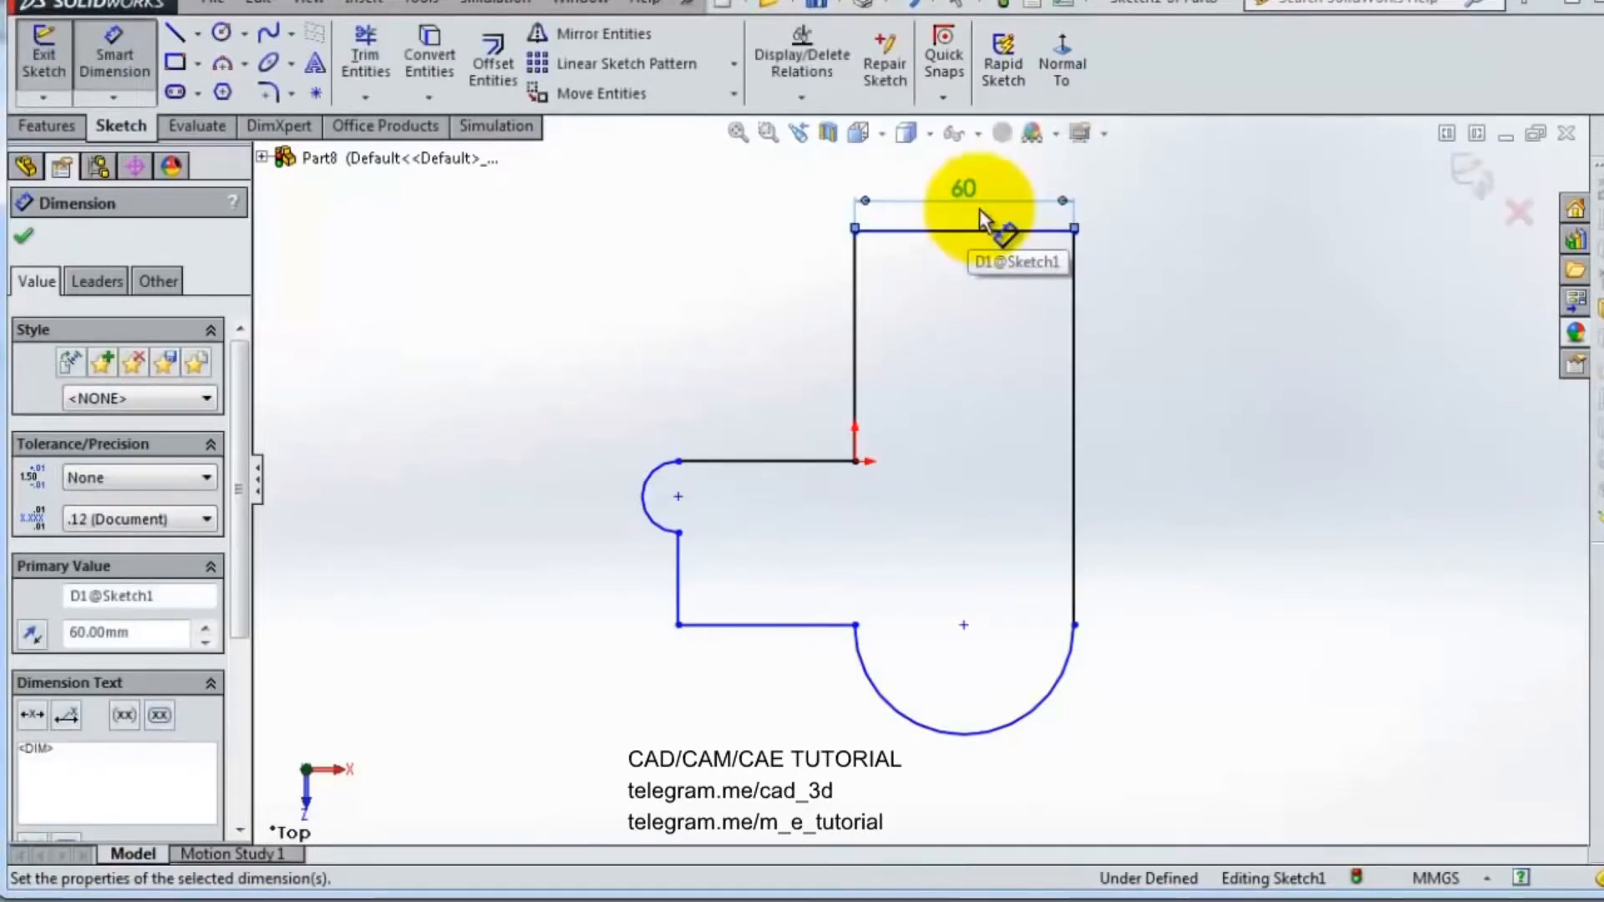
Add a vertical length dimension beside the long right edge of the profile.
left_click(1078, 412)
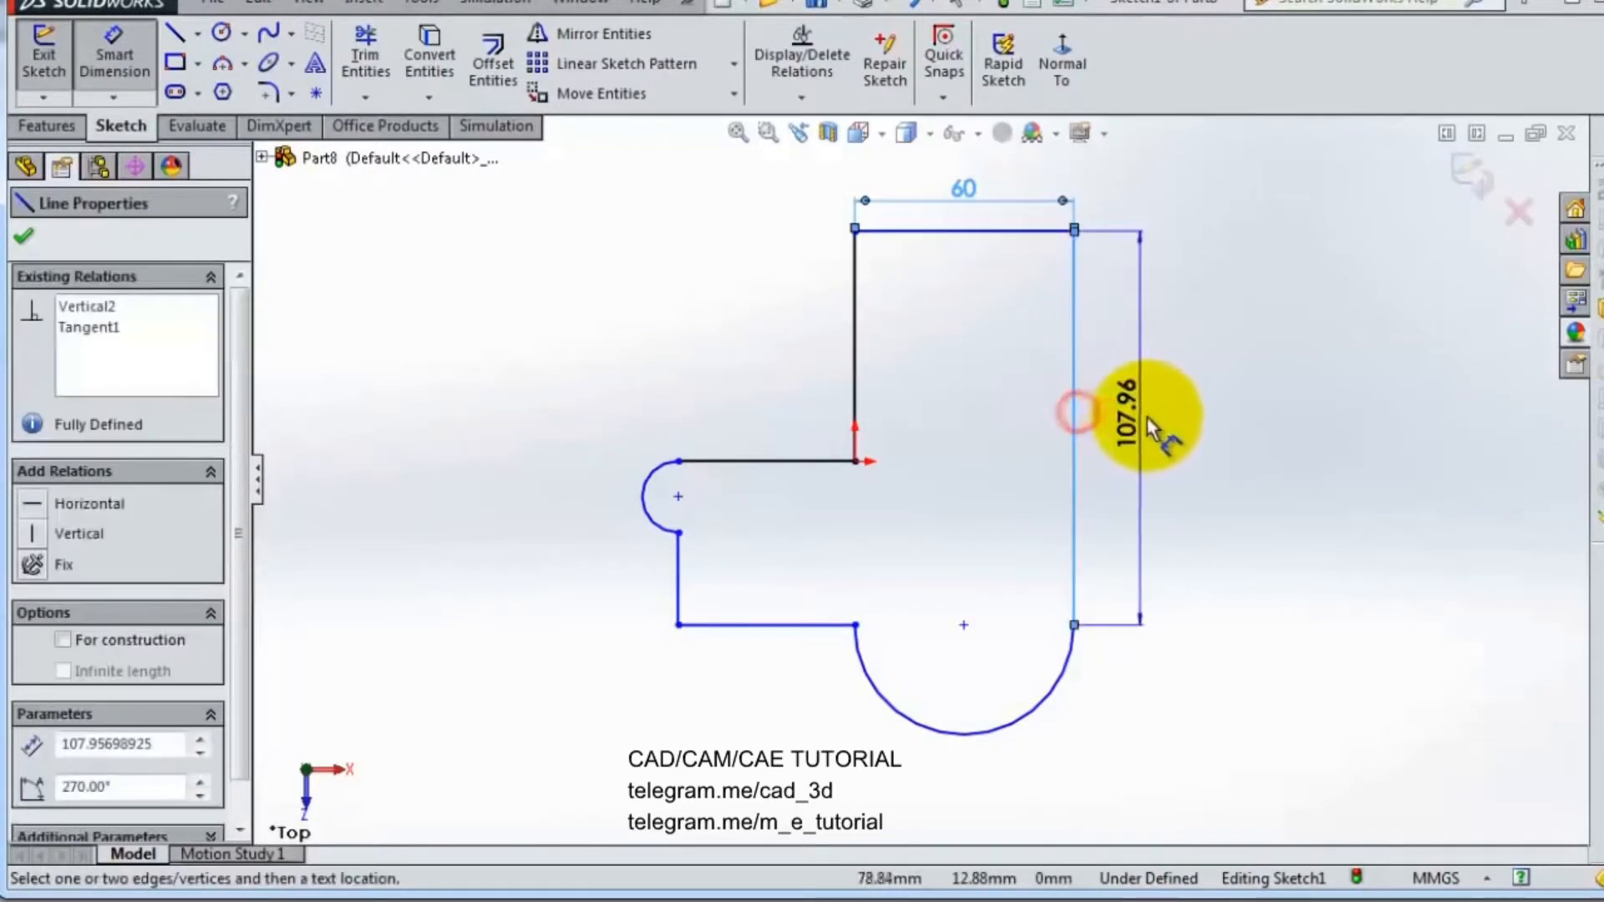
left_click(1185, 416)
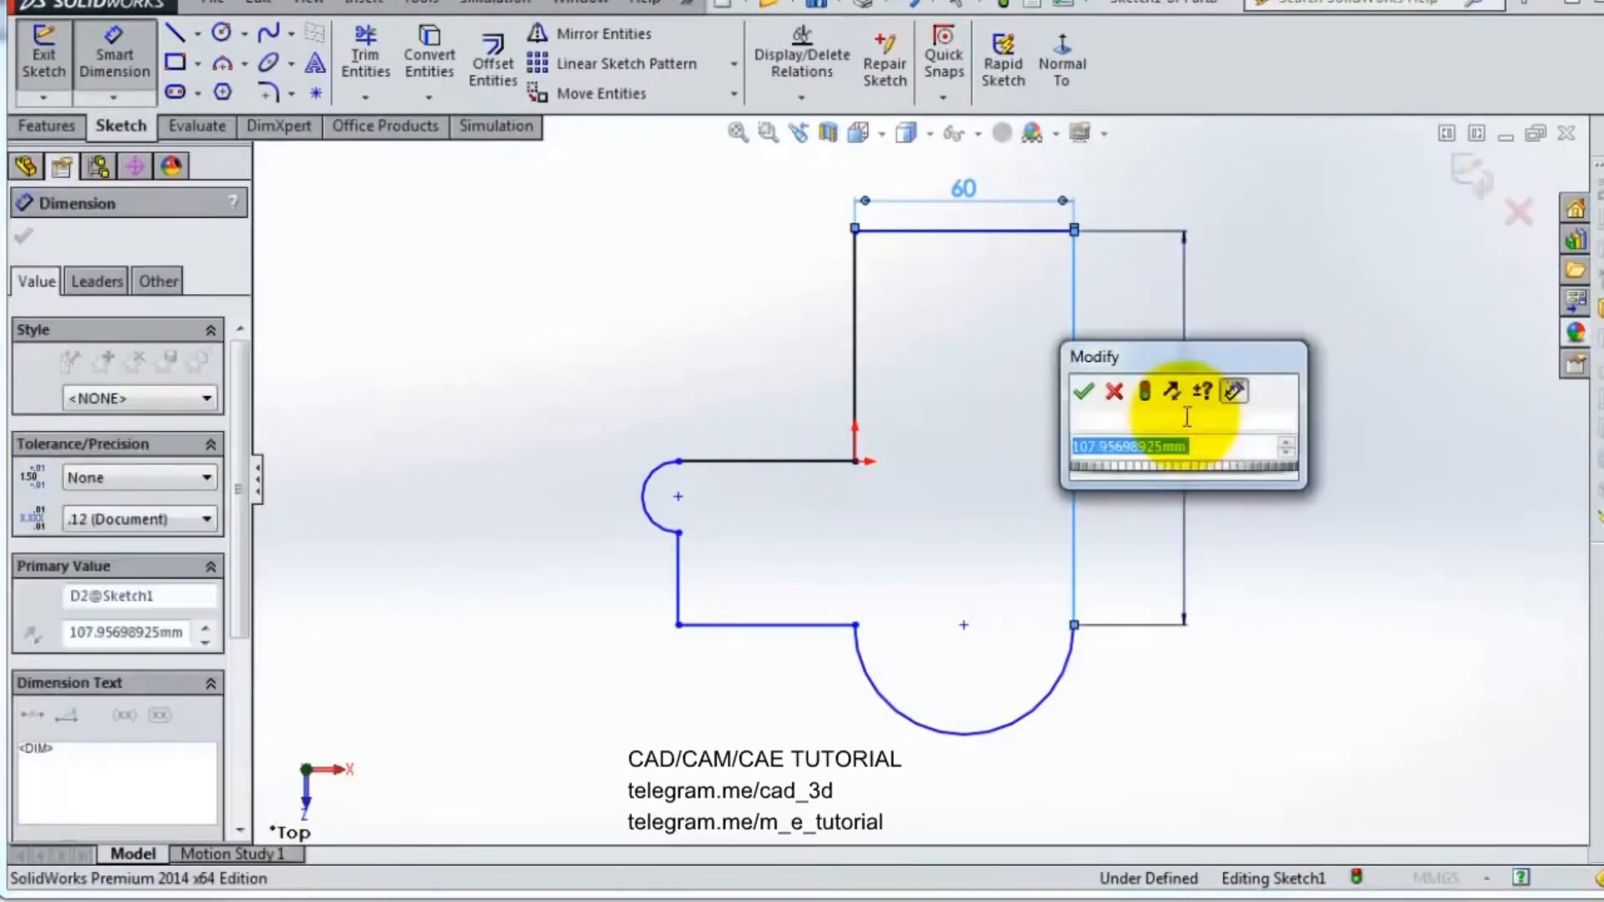
Try adjusting the long right edge's length up and down in 10 mm increments.
mouse_move(1183, 466)
left_mouse_down()
mouse_move(1213, 470)
mouse_move(1170, 464)
mouse_move(1208, 468)
left_mouse_up()
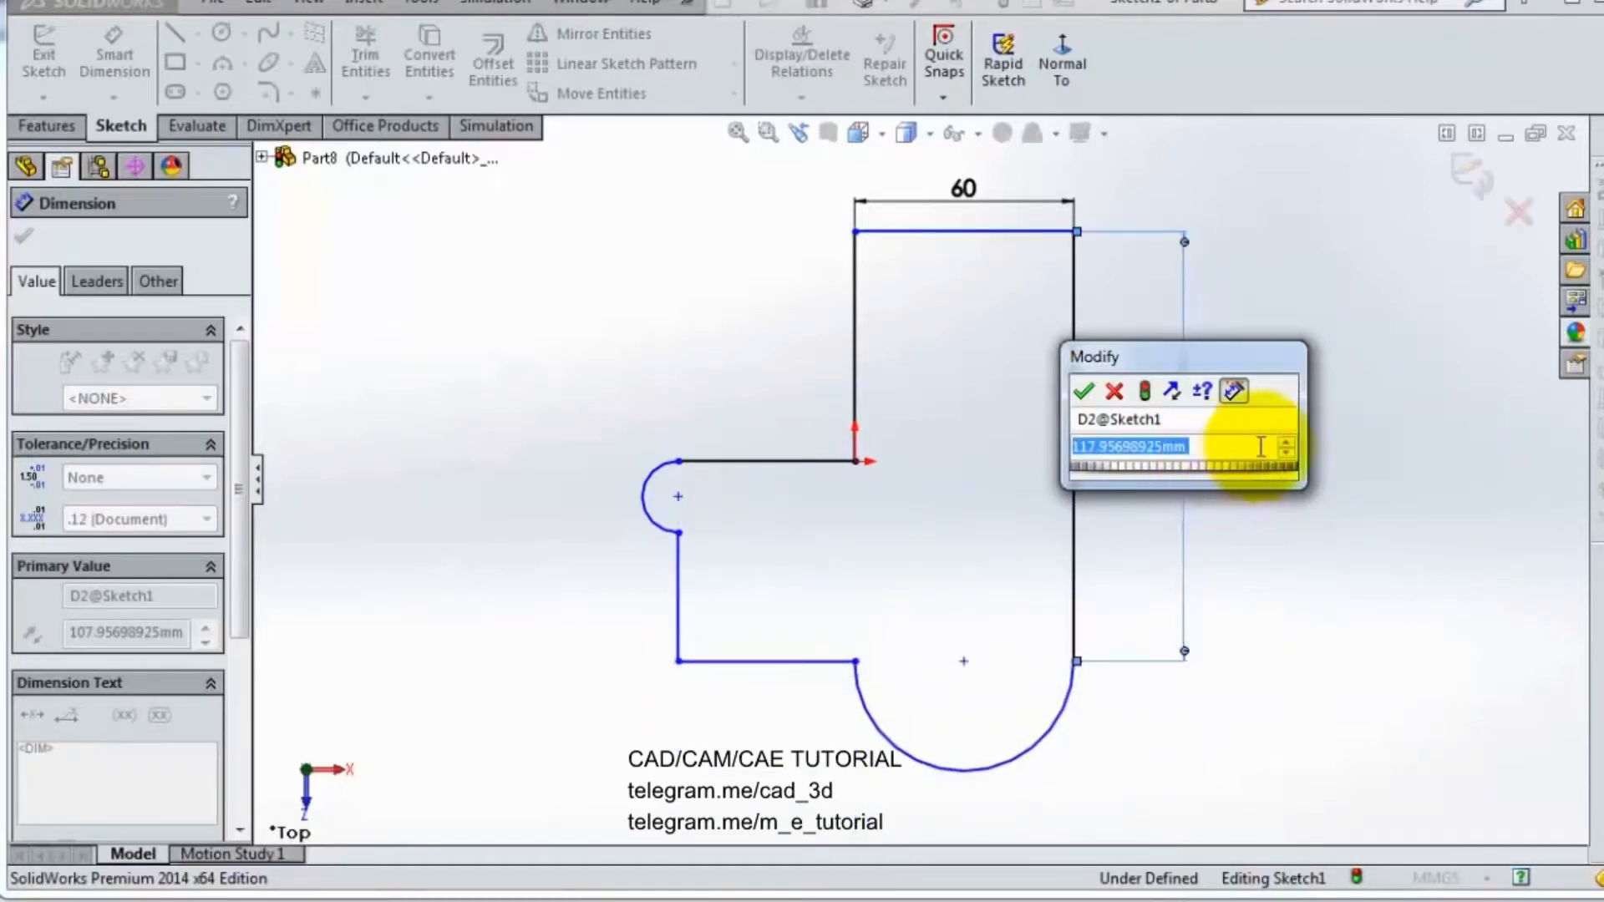
left_click(1285, 441)
left_click(1286, 442)
left_click(1286, 443)
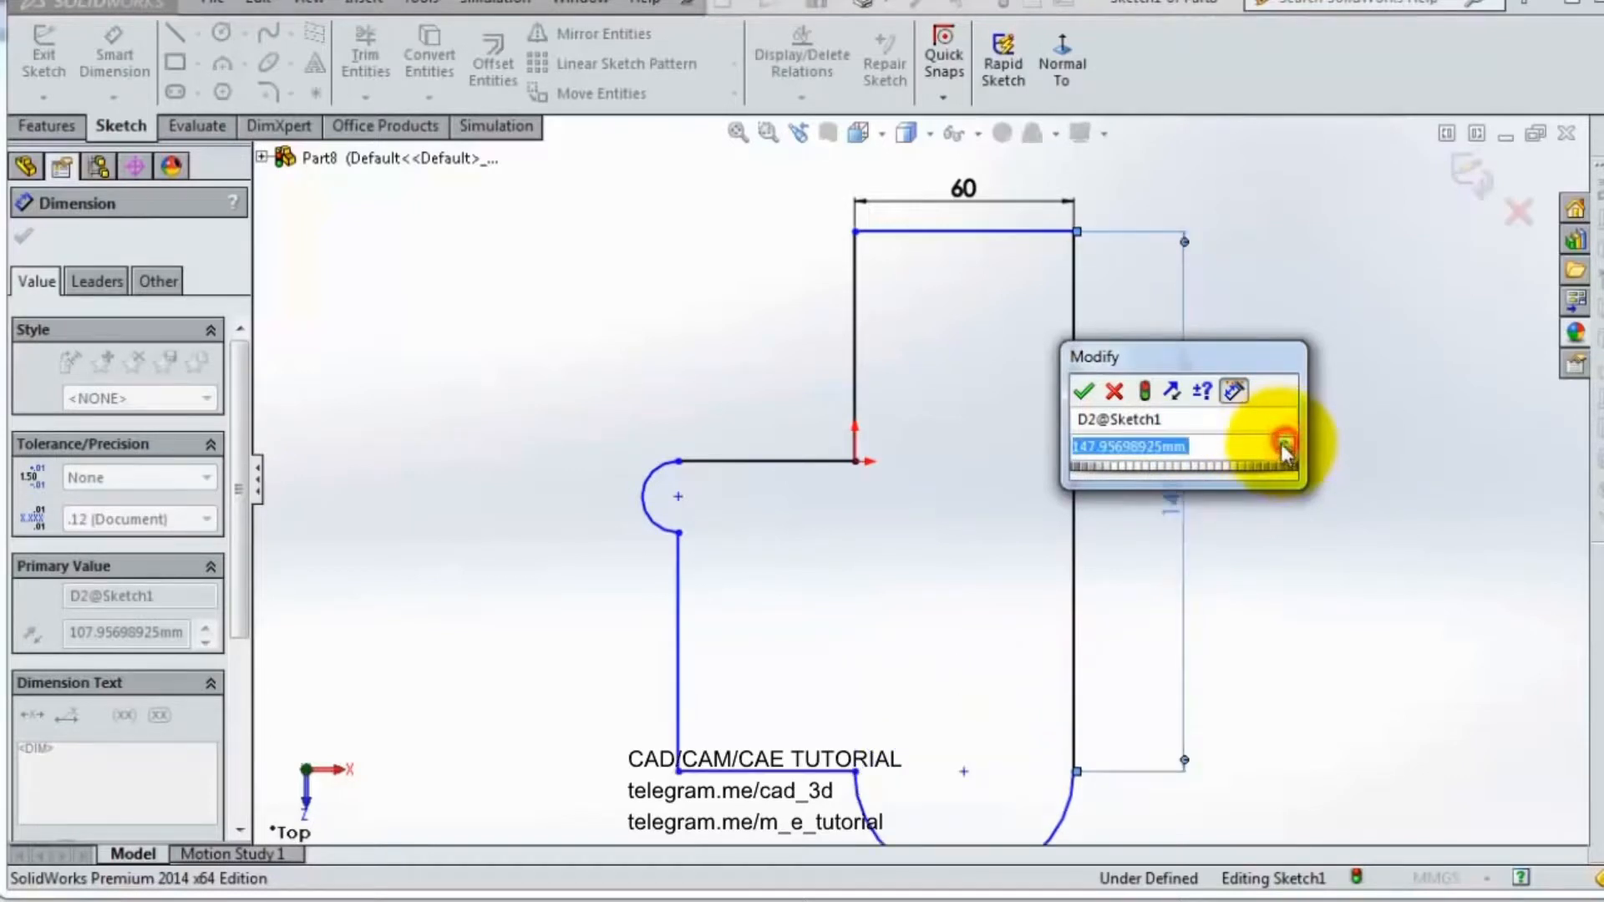
left_click(1285, 455)
left_click(1285, 455)
left_click(1285, 455)
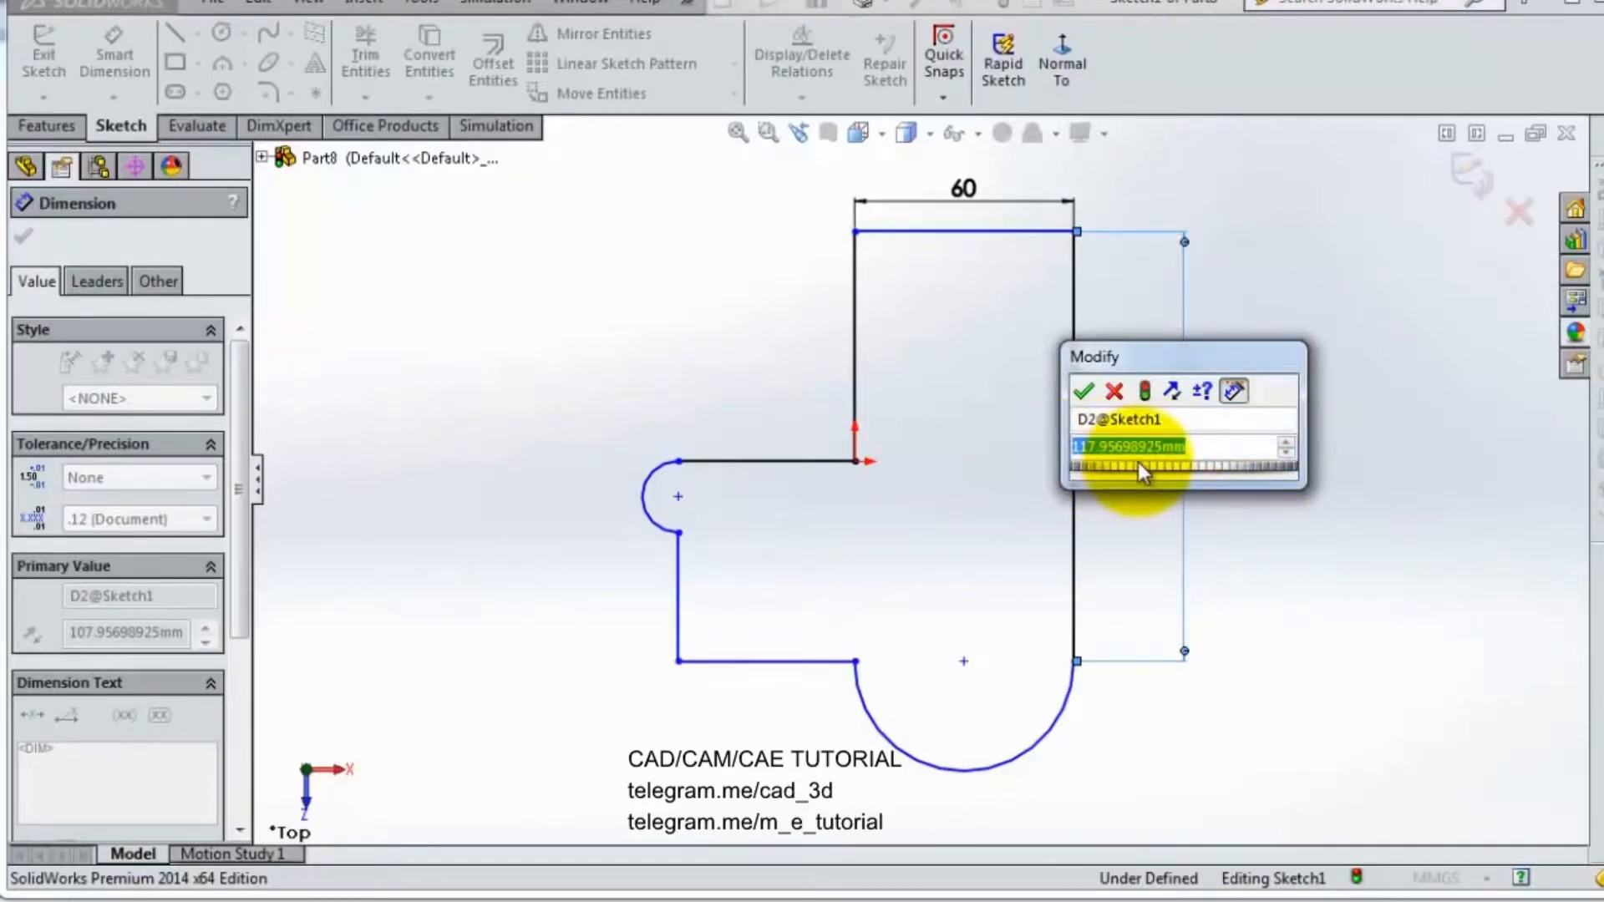
Set the length of the long right edge to 120 mm.
type("12")
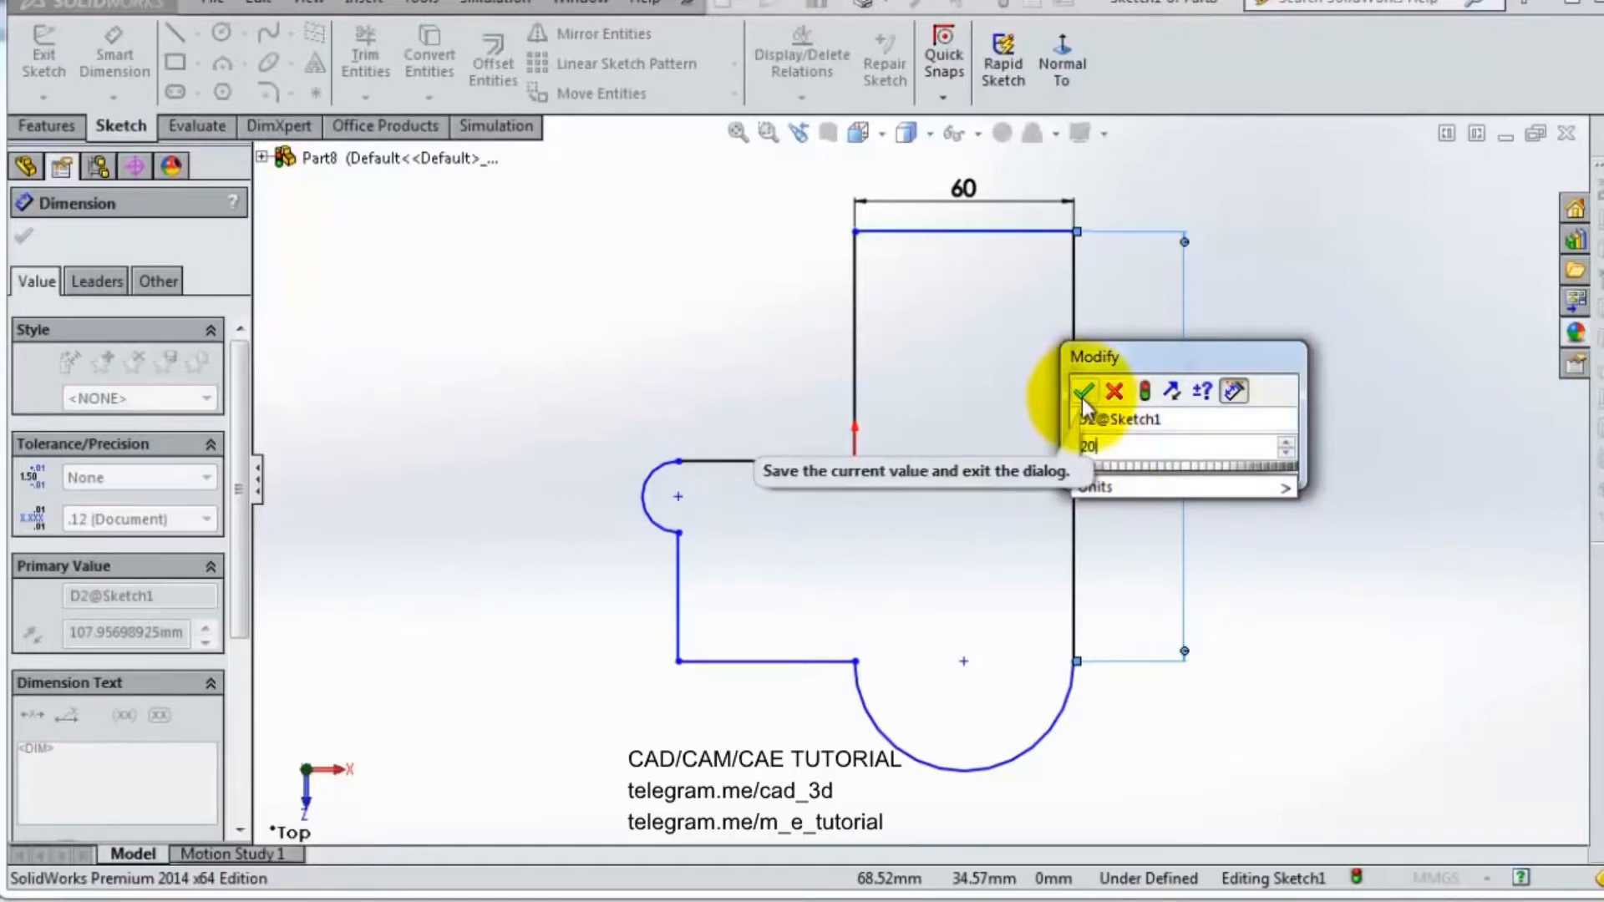
left_click(1083, 392)
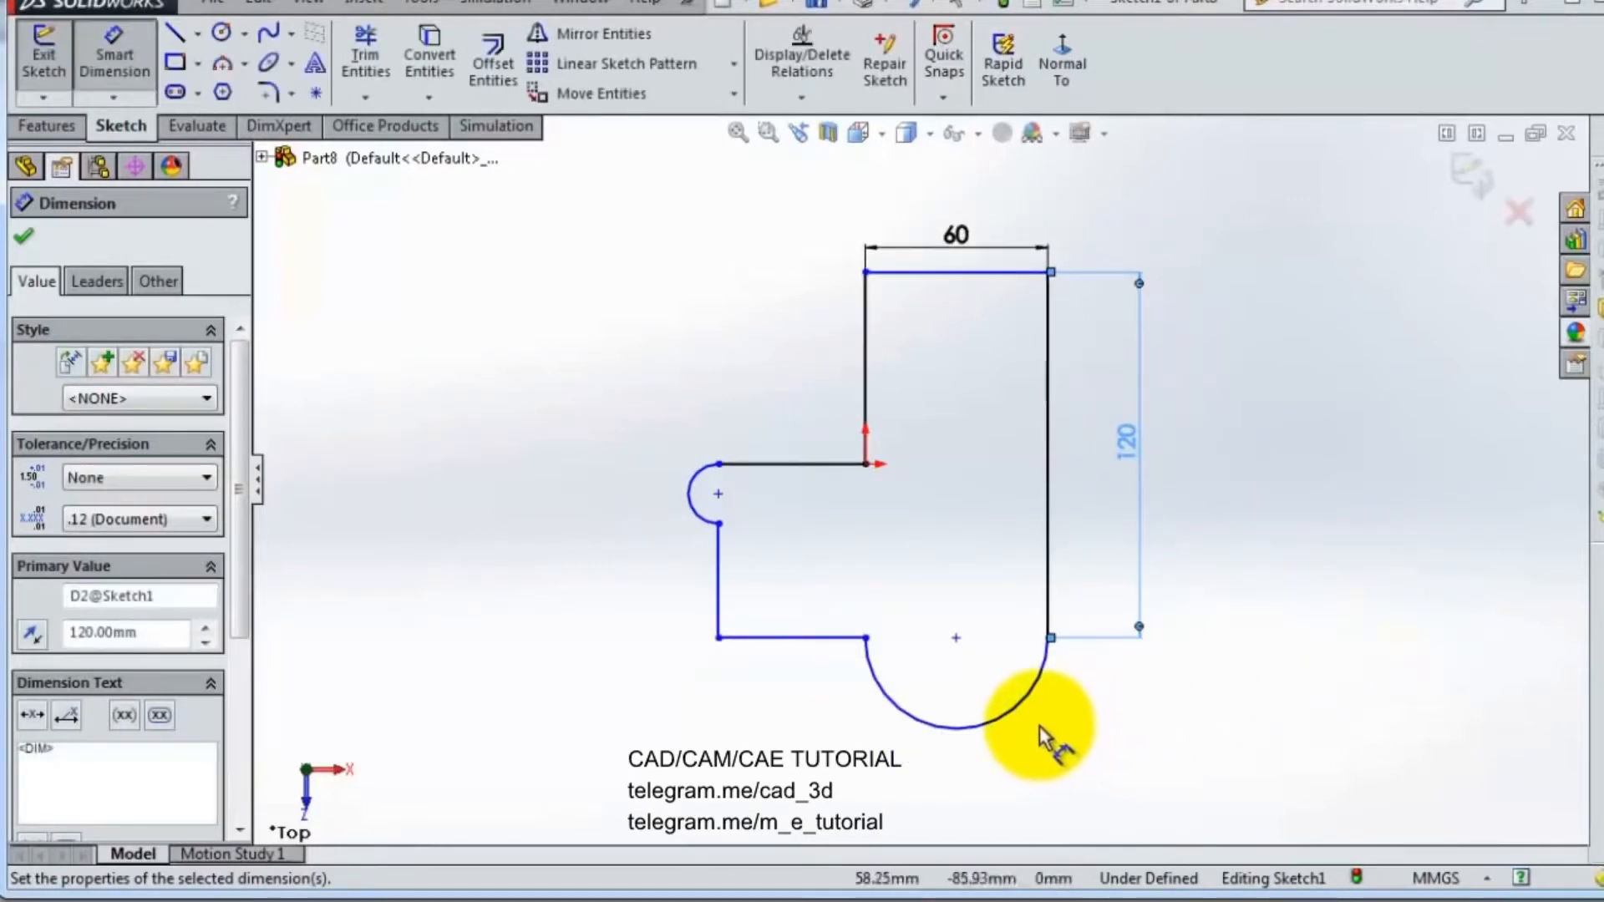
Dimension the small arc at the profile's left end with a radius of 10 mm.
scroll(1036, 724, "down", 2)
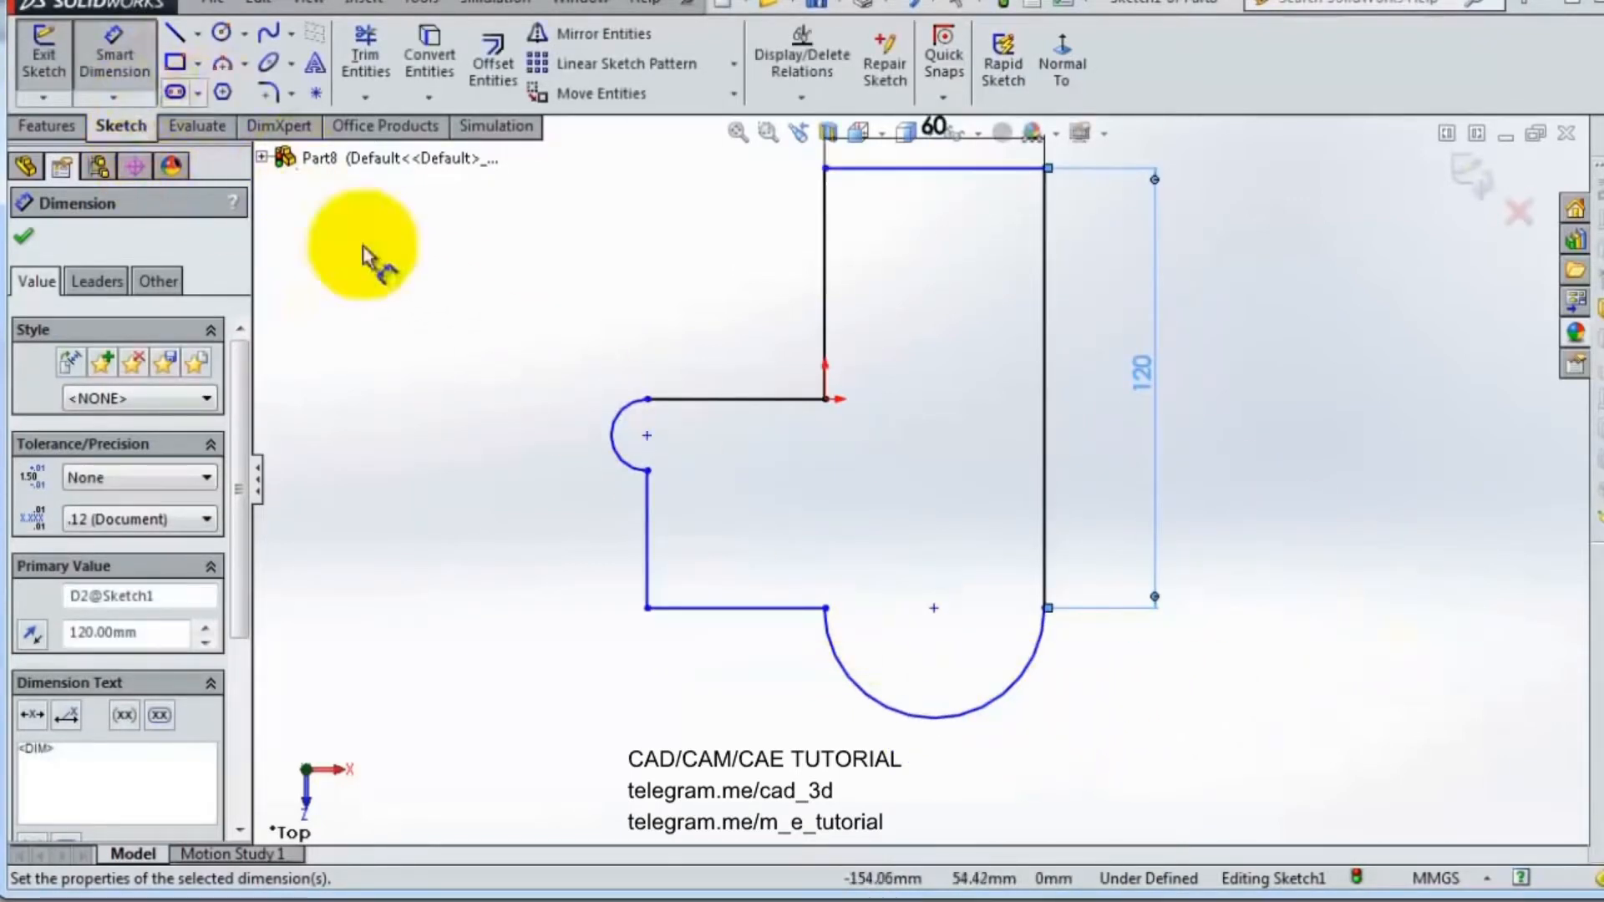
left_click(613, 458)
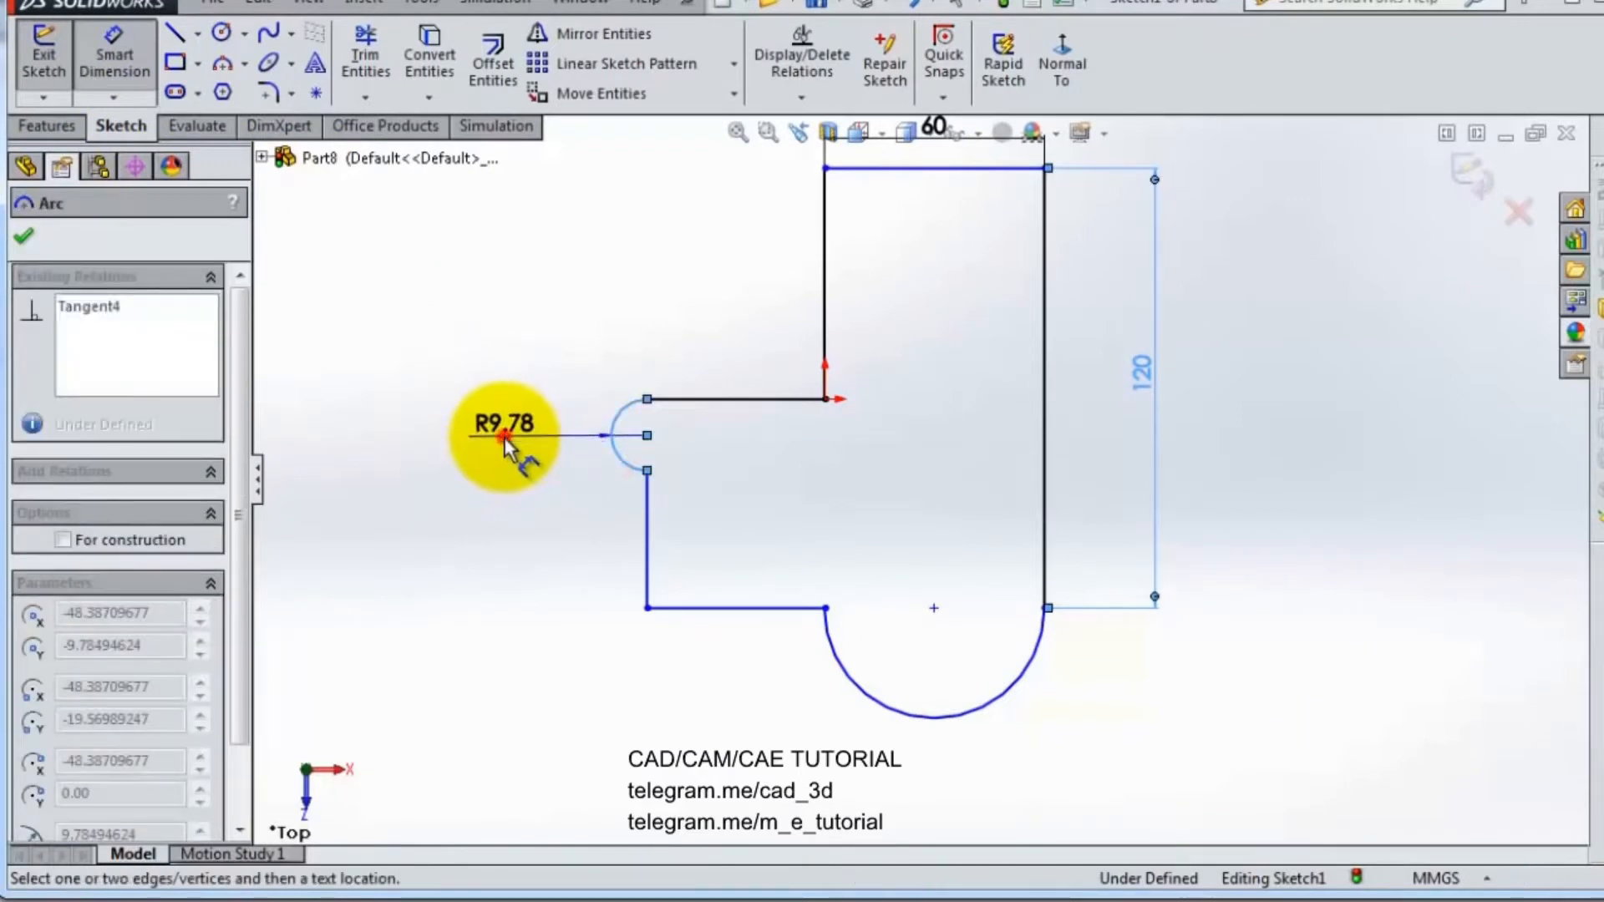
left_click(504, 438)
type("10")
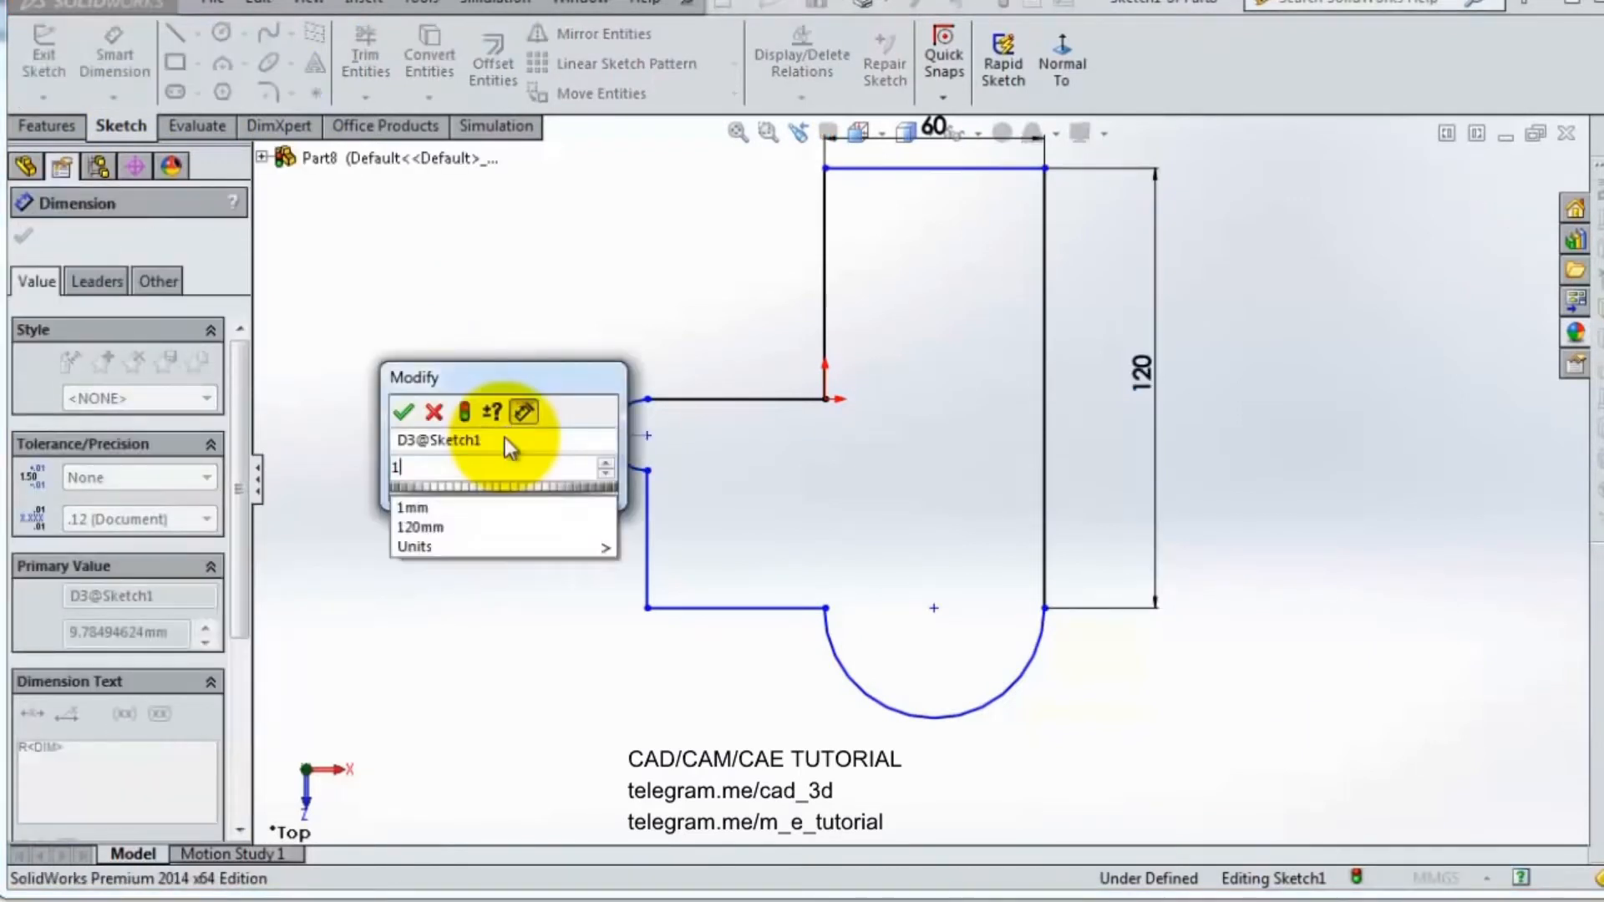
left_click(407, 415)
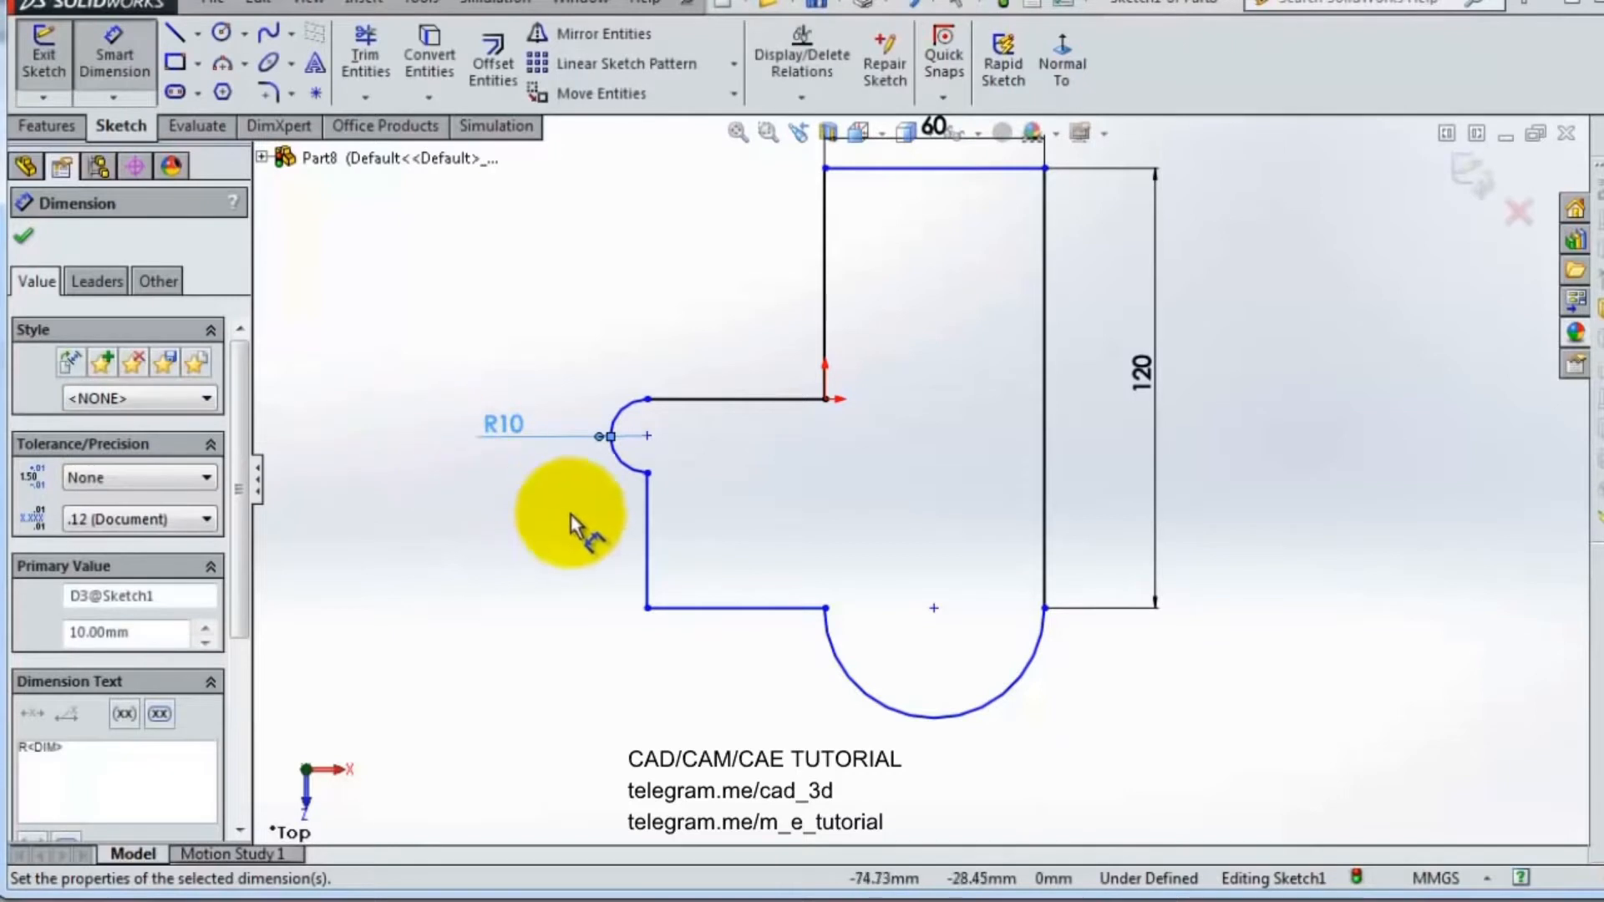
Dimension the short vertical edge below the small left arc to a length of 40 mm.
left_click(605, 546)
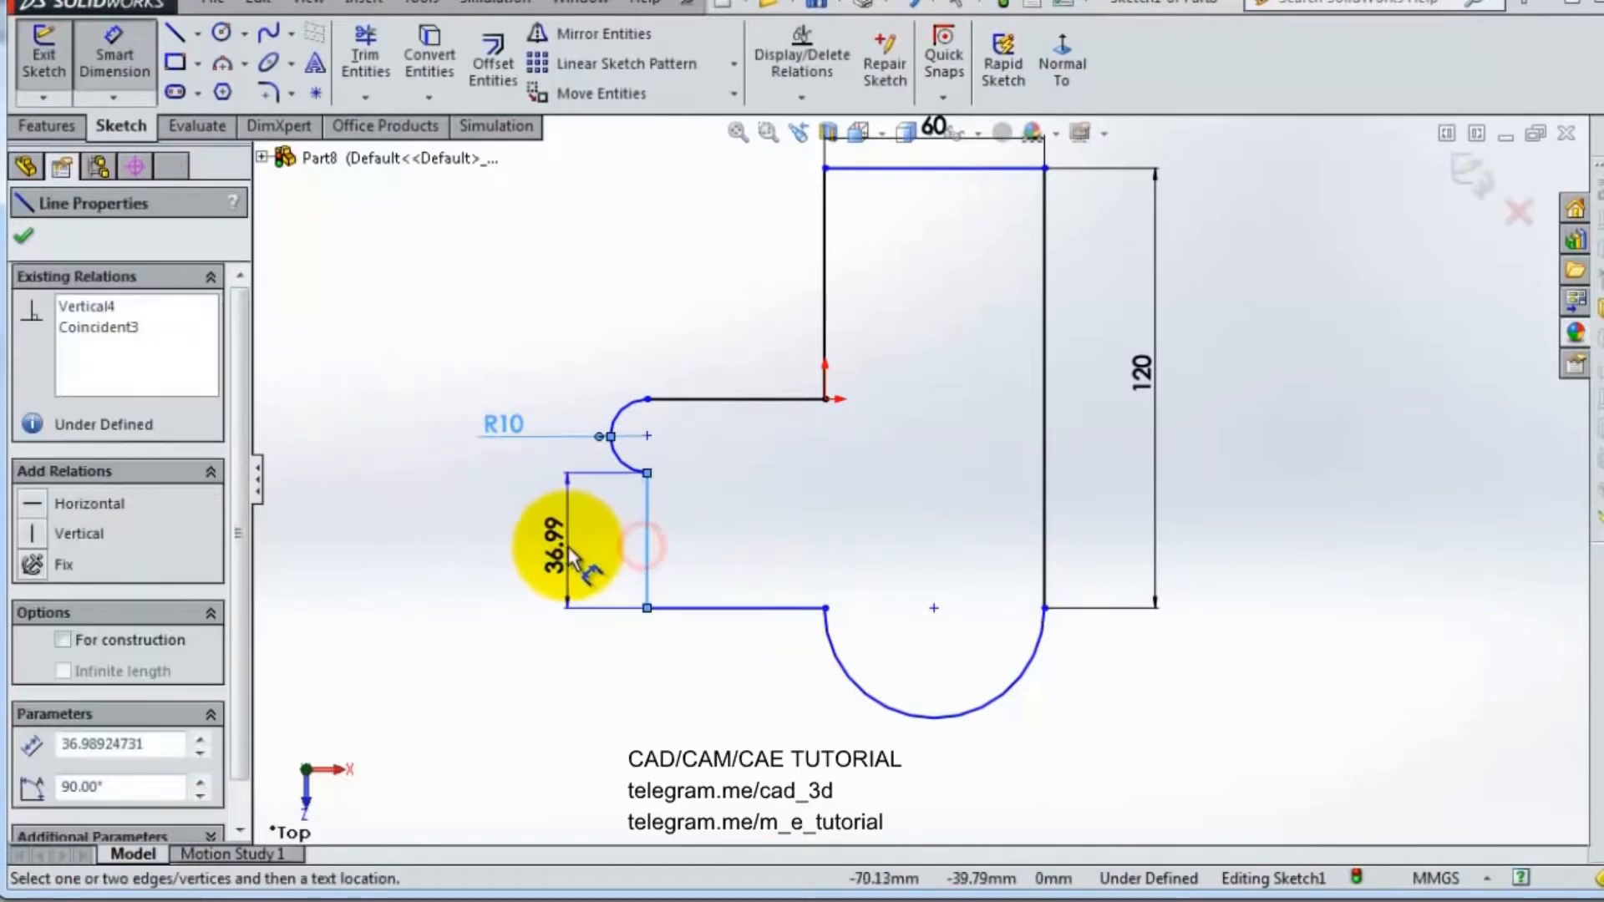
left_click(568, 546)
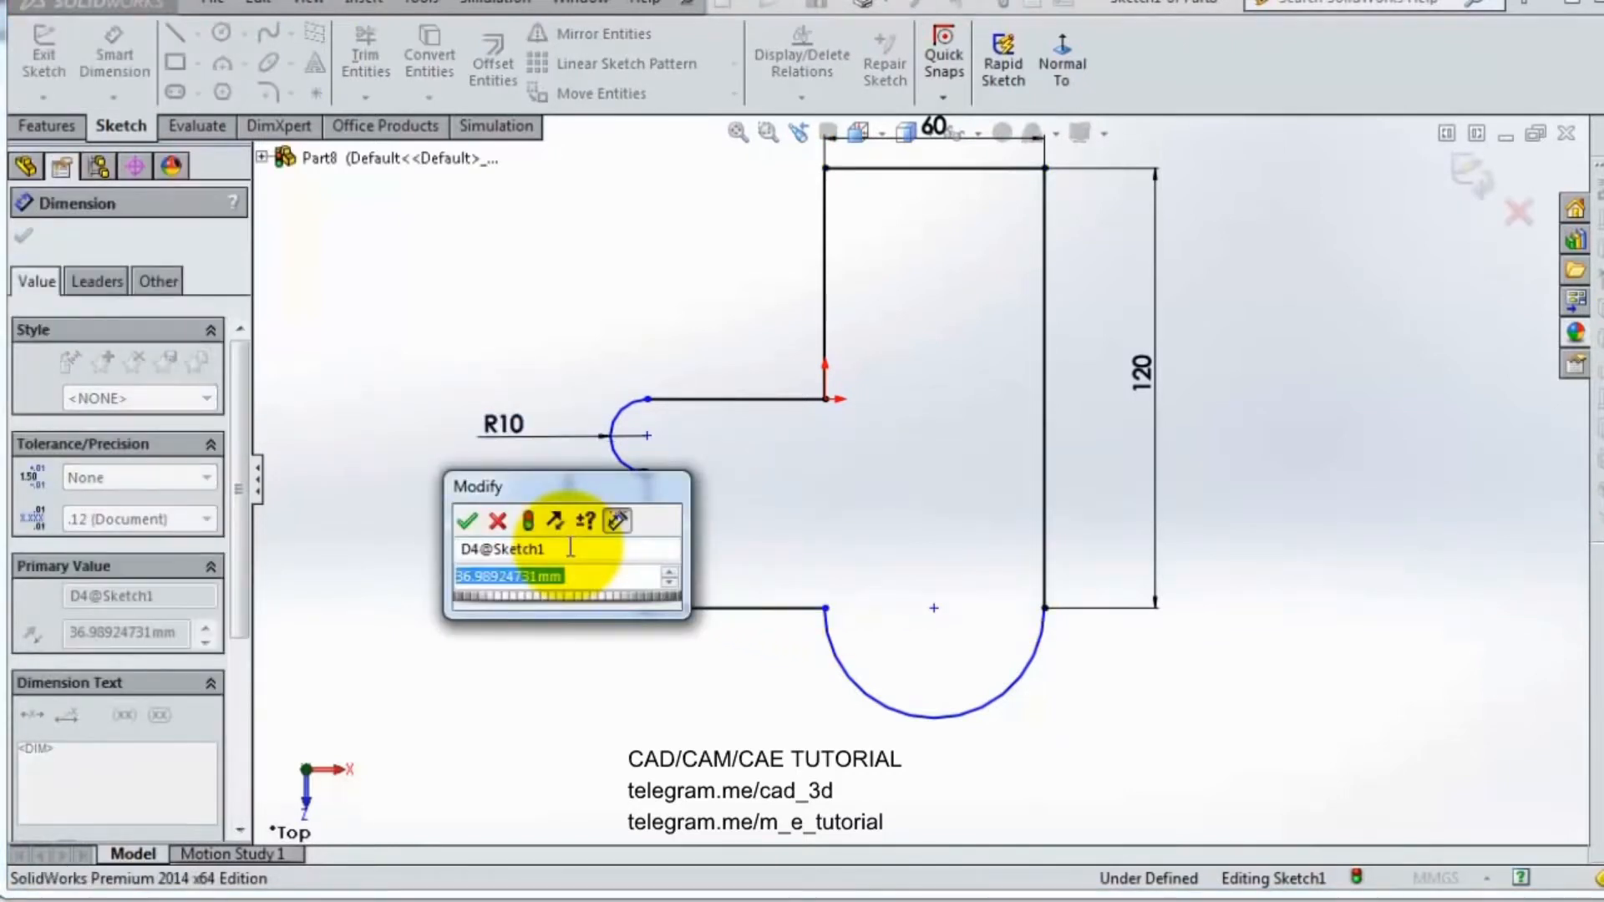
type("40")
left_click(468, 521)
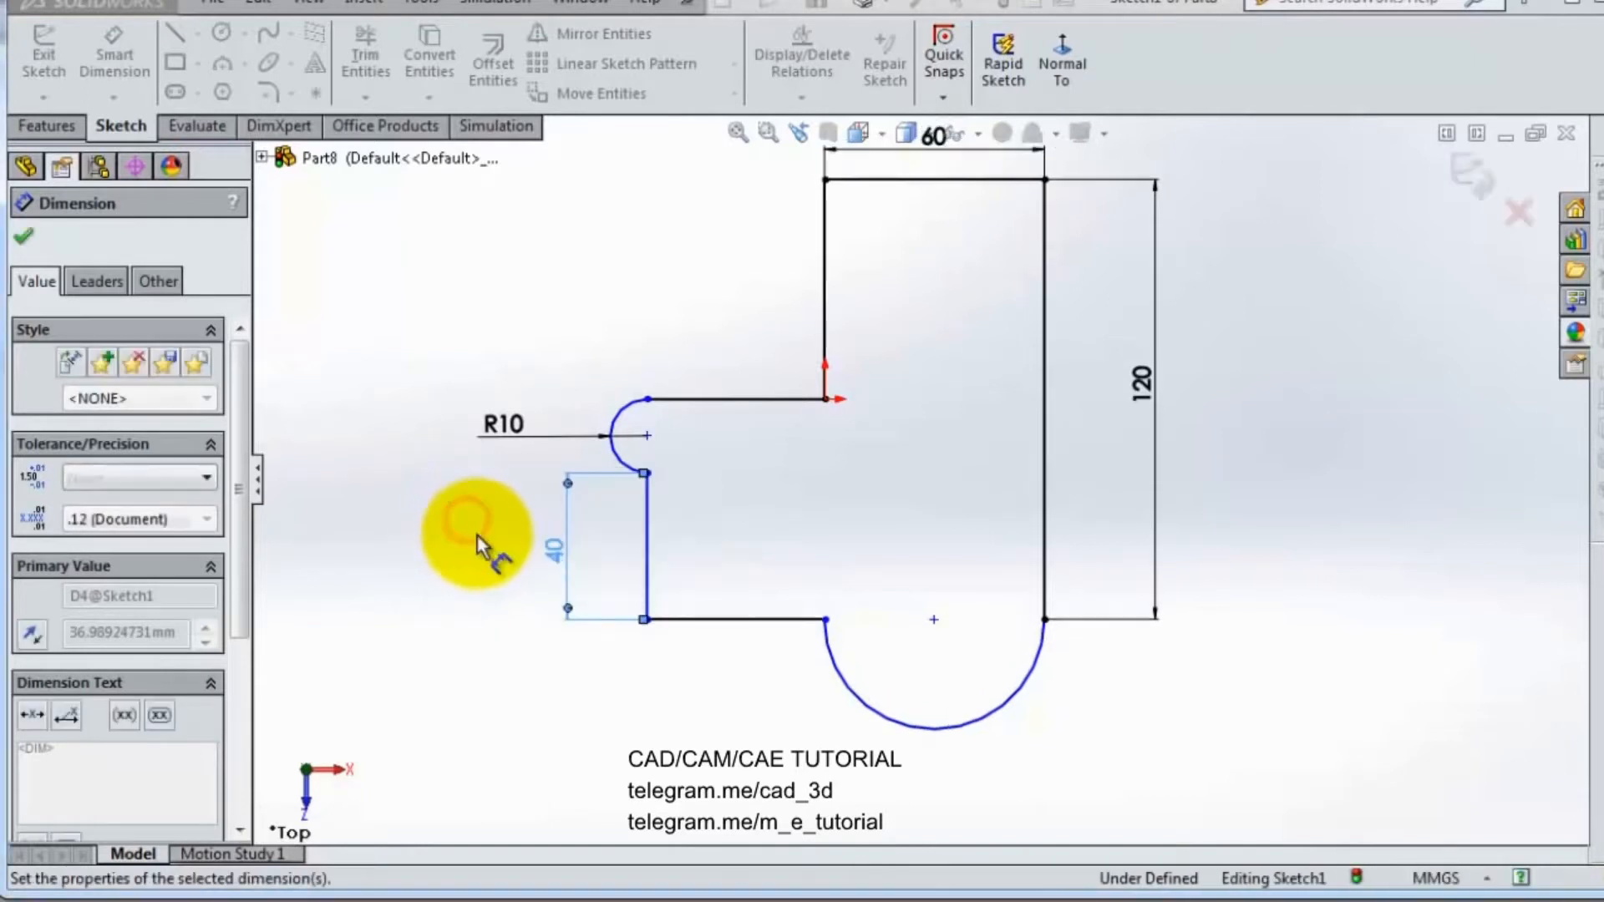
Dimension the large bottom arc of the profile with a radius of 30 mm.
left_click(1001, 709)
left_click(1087, 737)
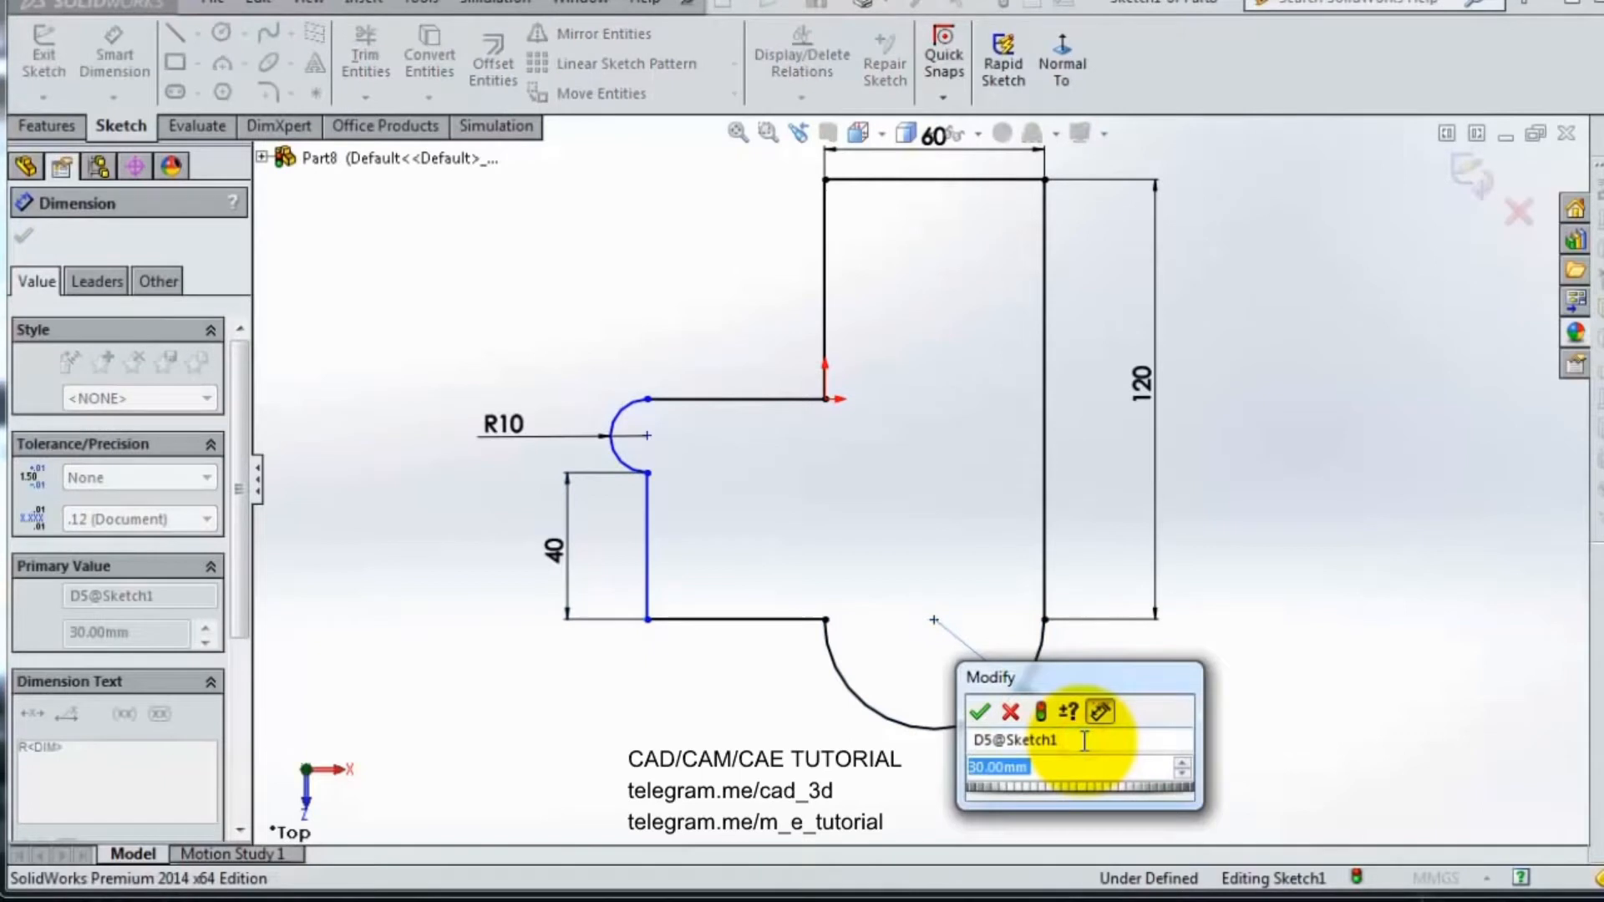
type("30")
left_click(979, 712)
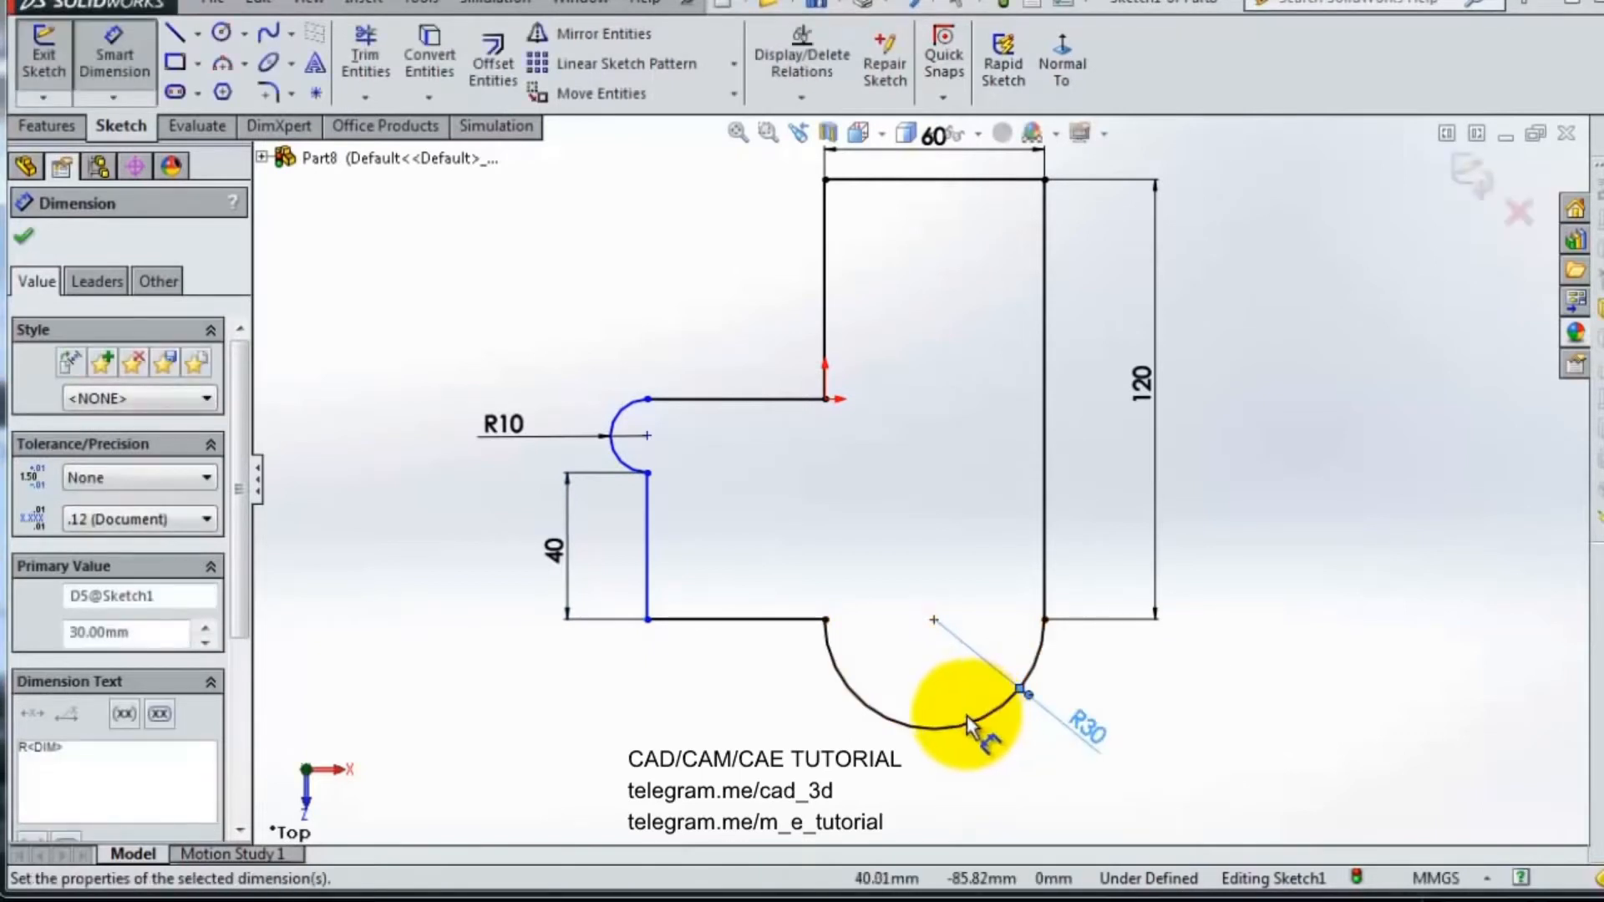
Dimension the horizontal bottom edge between the left vertical edge and the large arc to a length of 50 mm.
scroll(1120, 404, "up", 1)
scroll(995, 323, "down", 1)
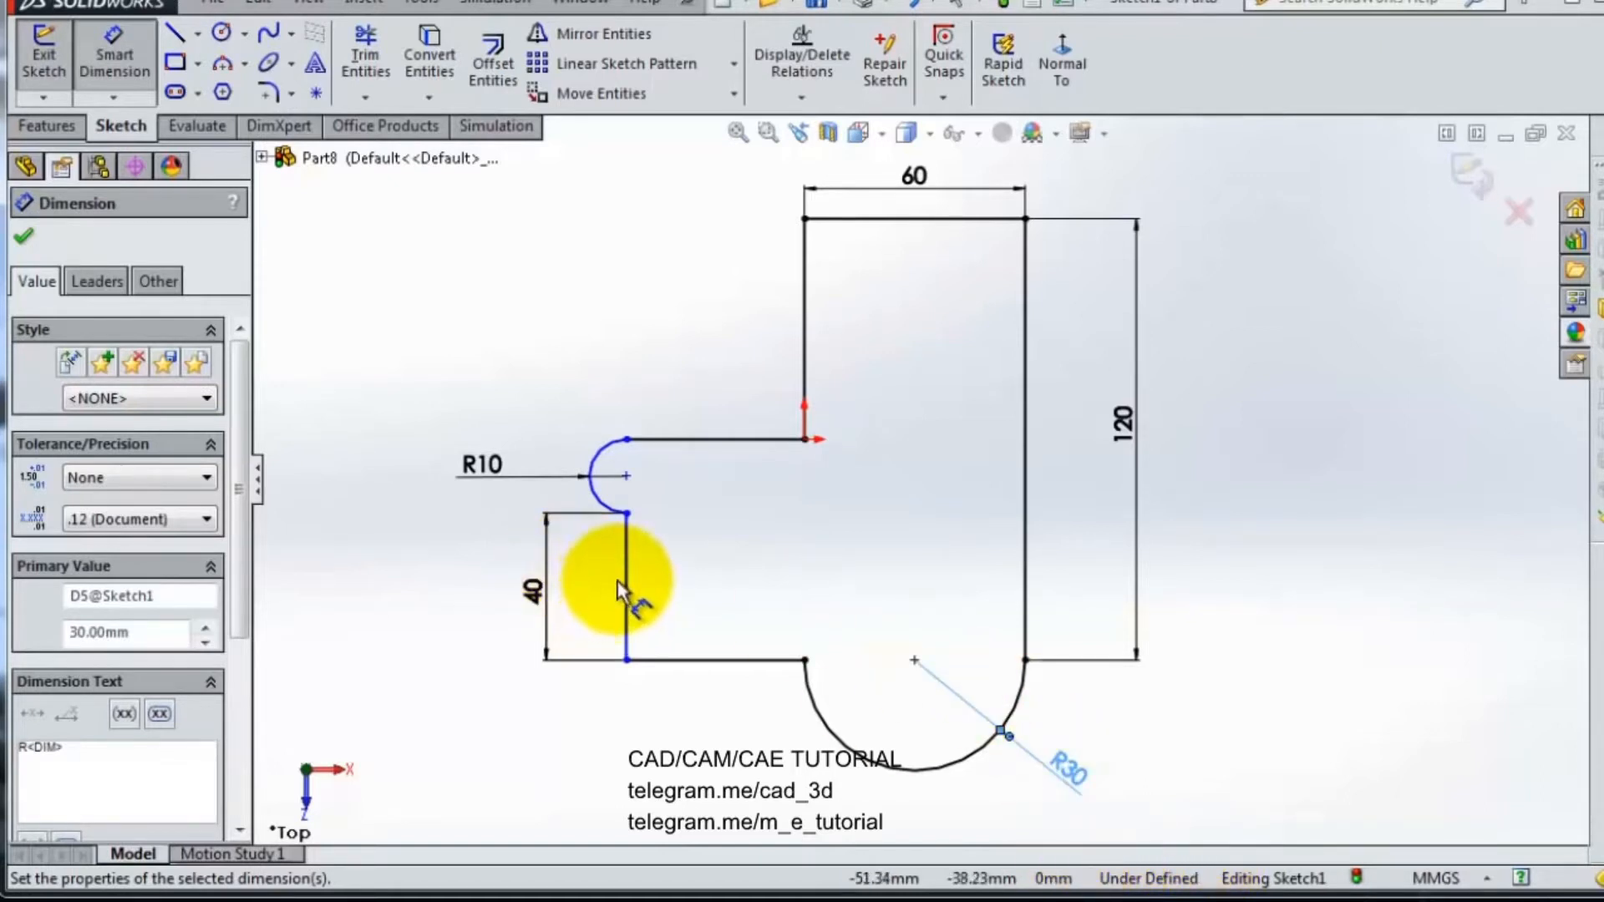
left_click(743, 662)
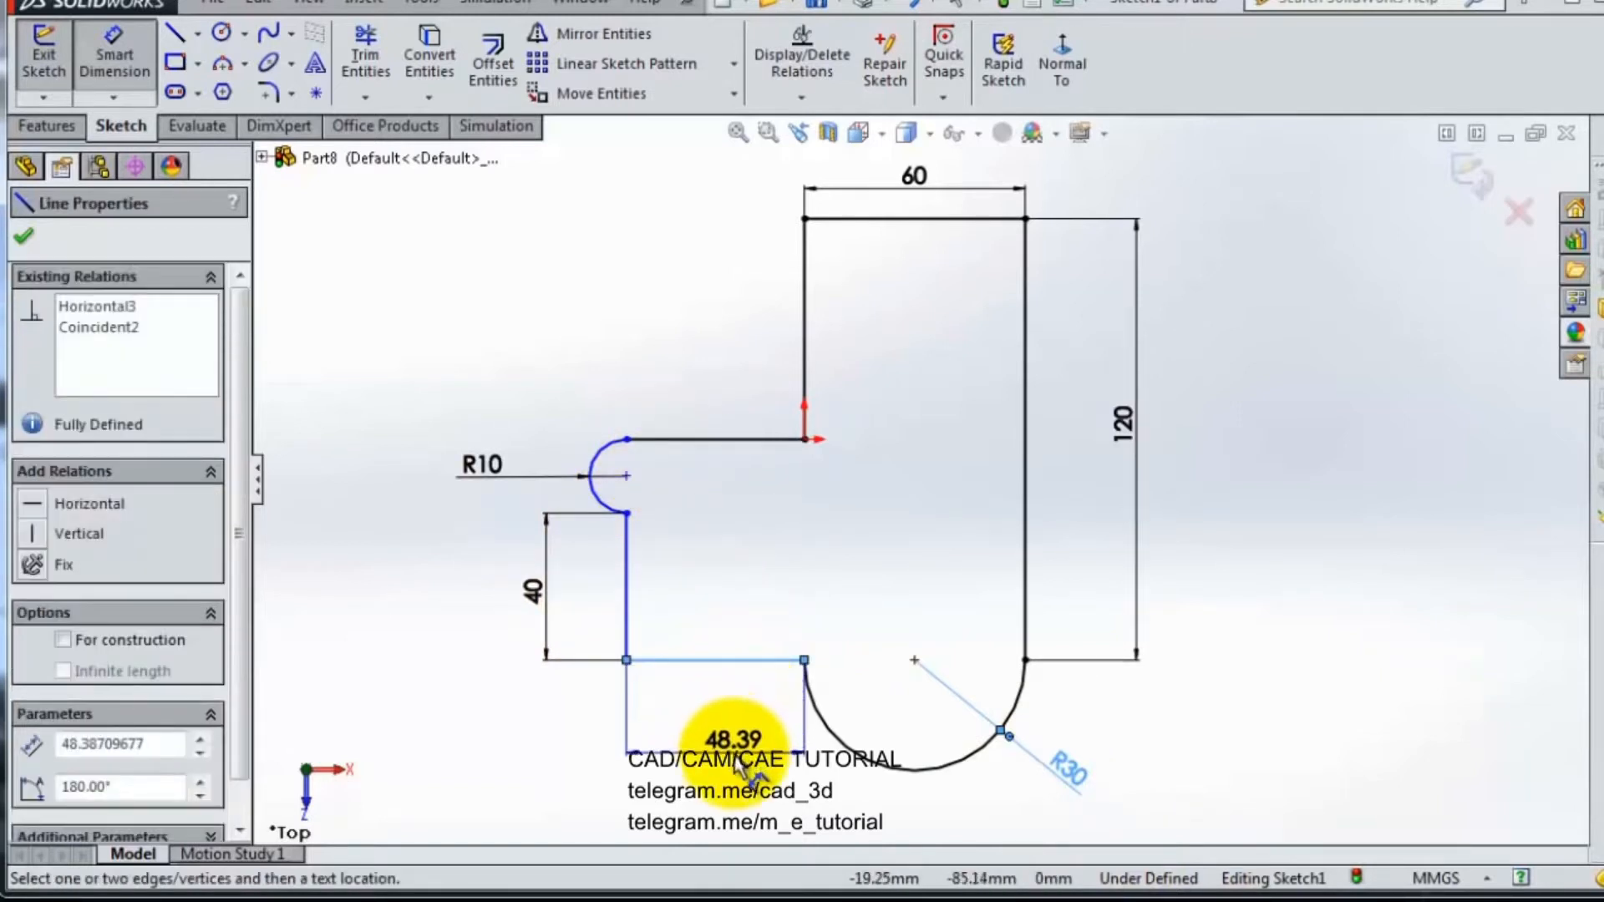
left_click(734, 746)
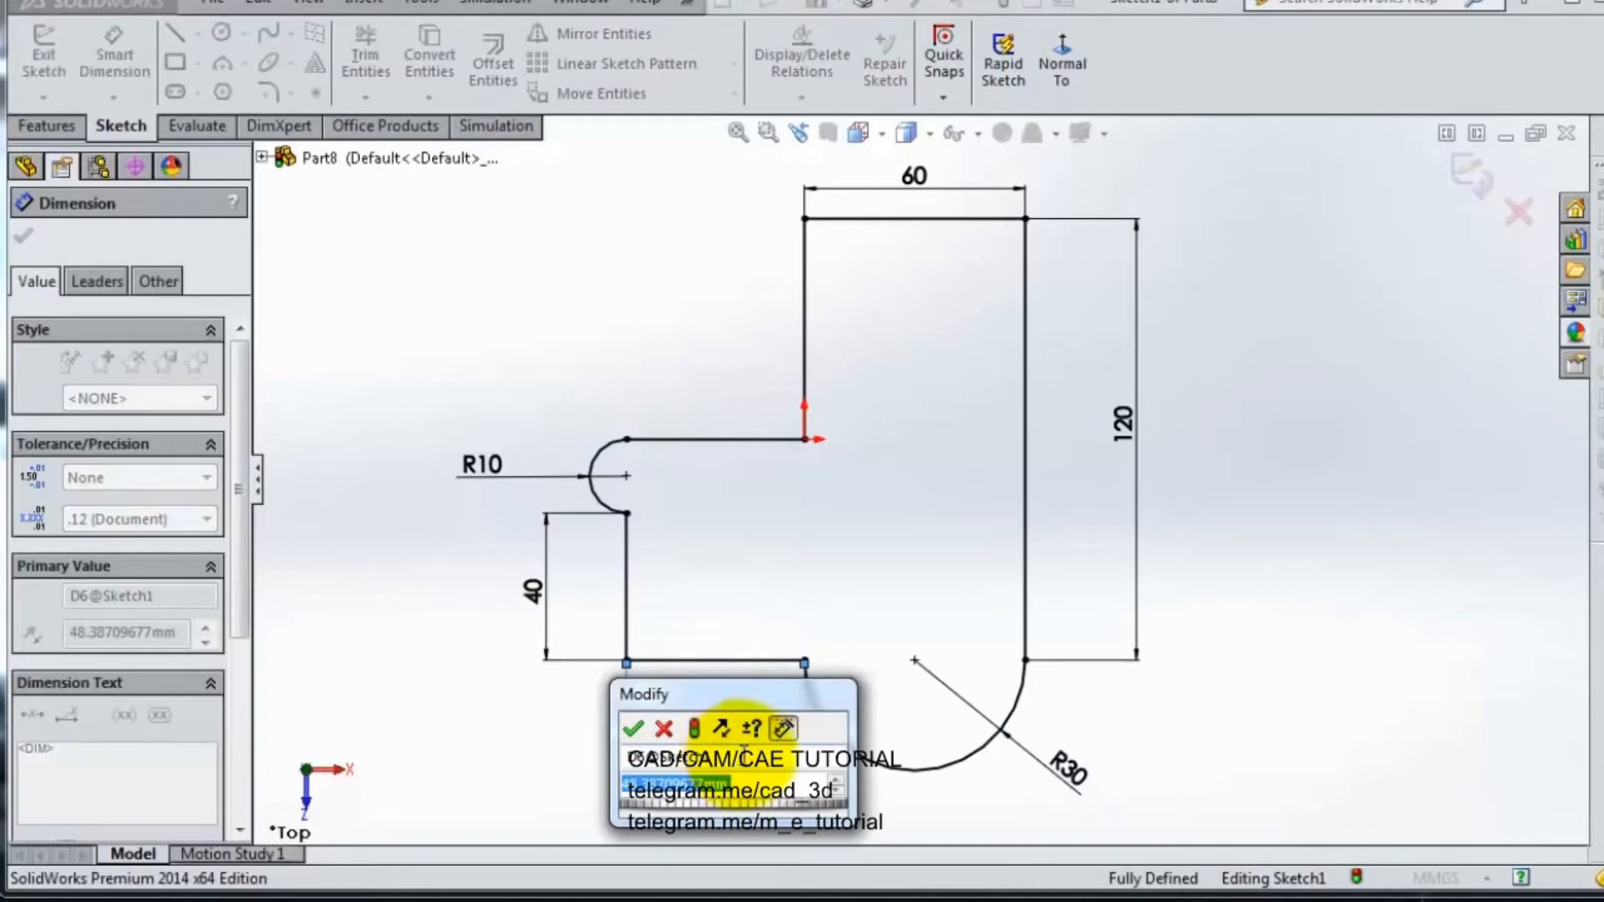
type("50")
left_click(633, 729)
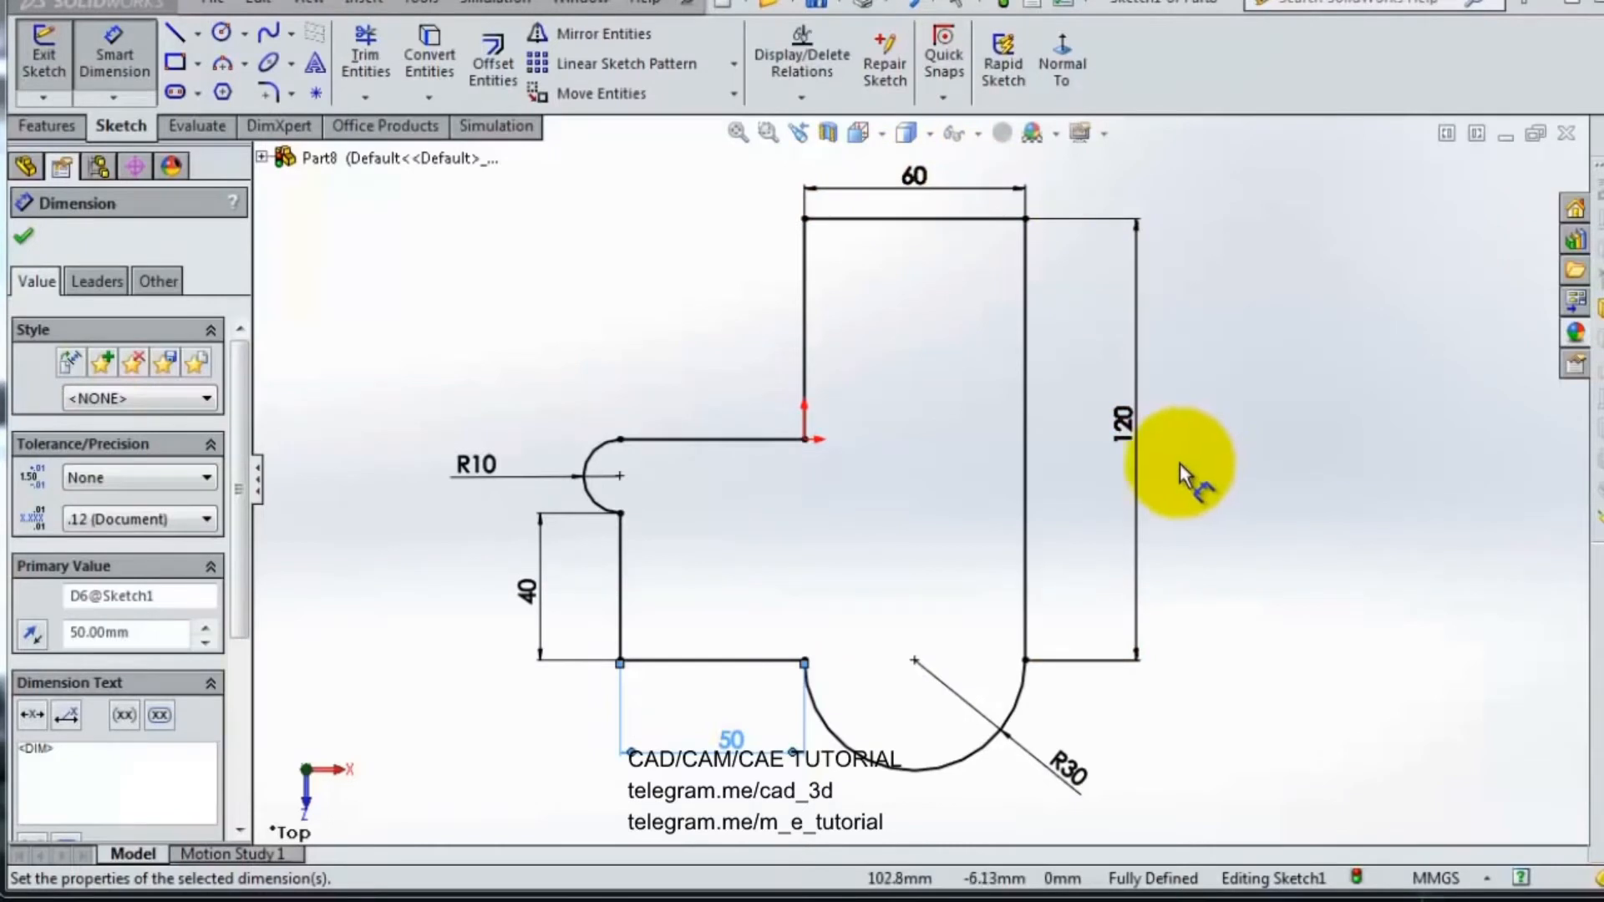
Set the length of the long right edge to 130 mm.
left_click(1123, 430)
double_click(1124, 430)
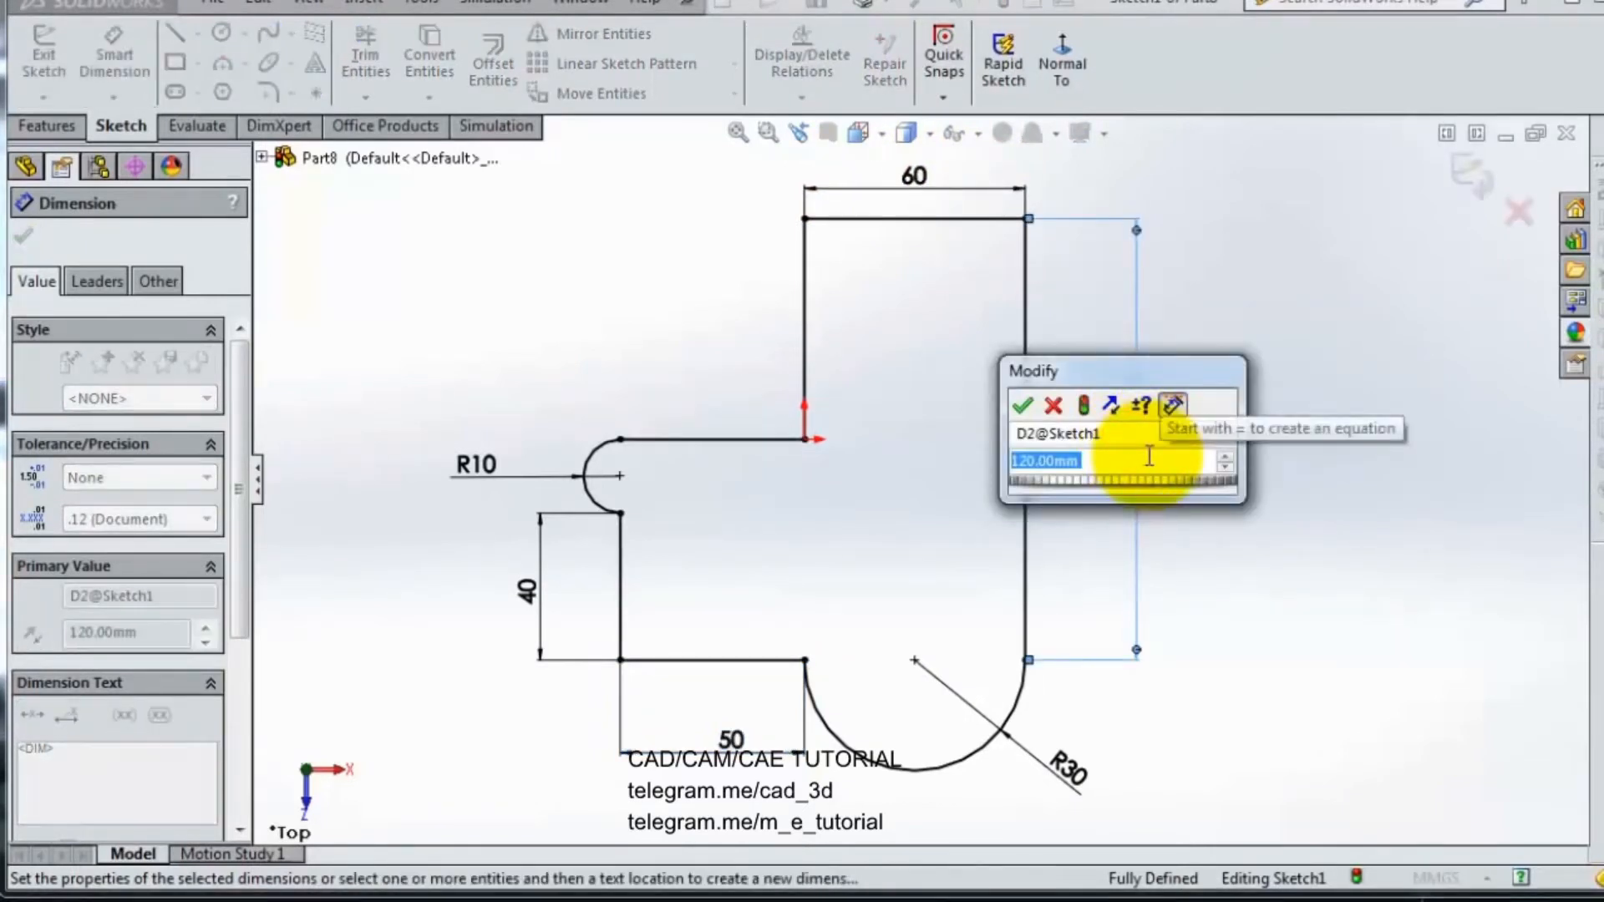
left_click(1225, 456)
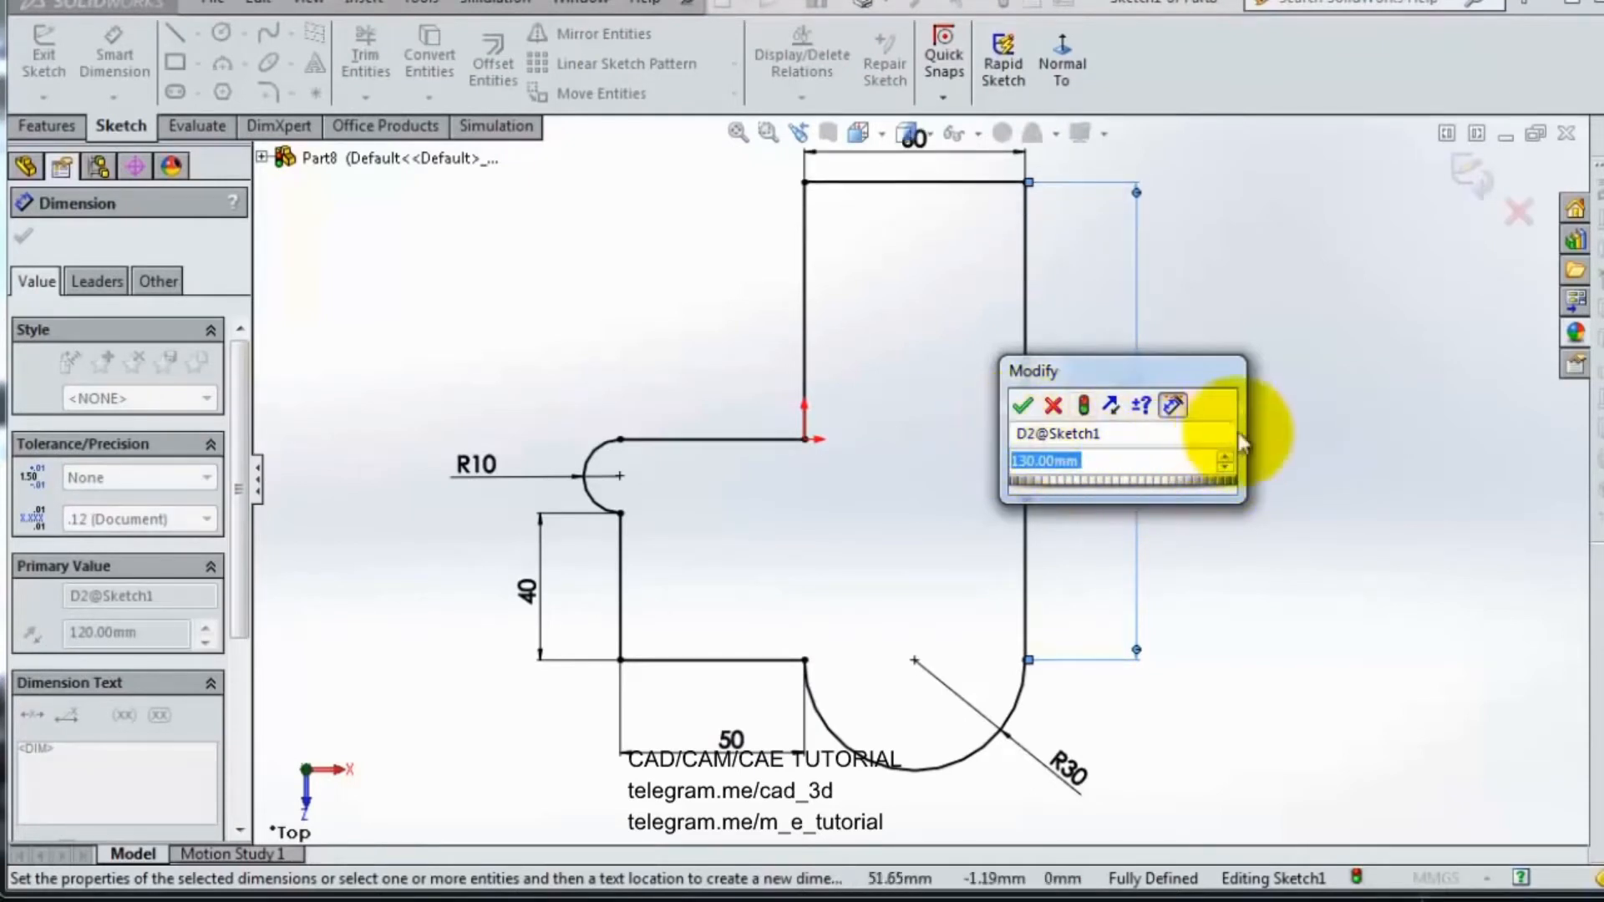
left_click_drag(1190, 376, 1361, 378)
left_click(1200, 412)
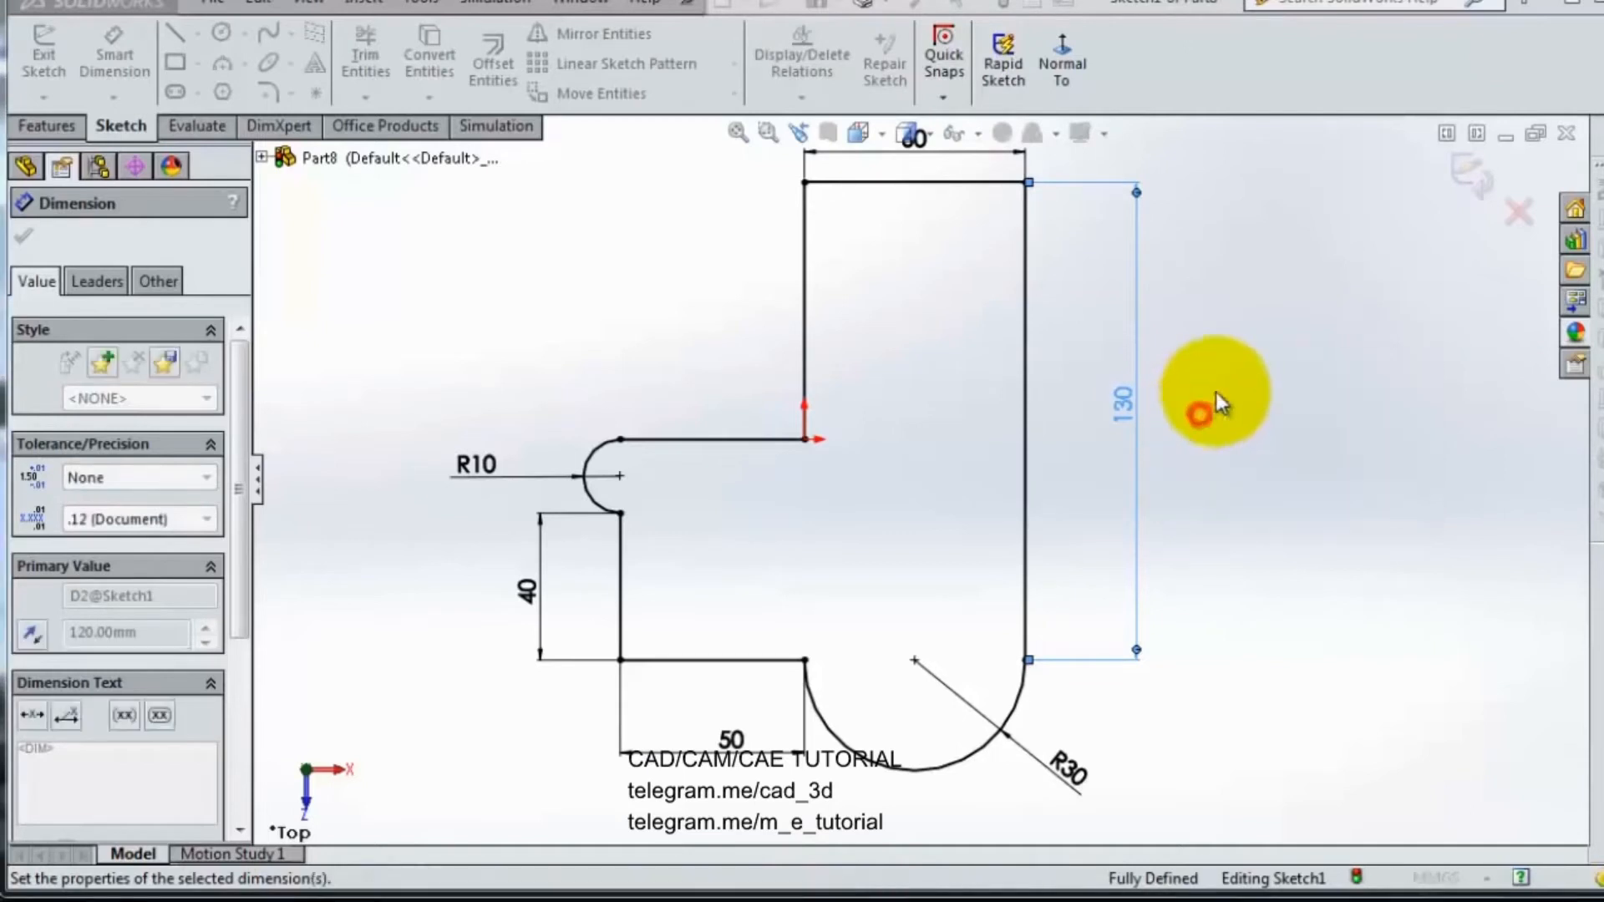
Delete the length dimensions of the long right edge and the short vertical edge below the small left arc.
scroll(1211, 319, "up", 2)
scroll(1212, 320, "down", 1)
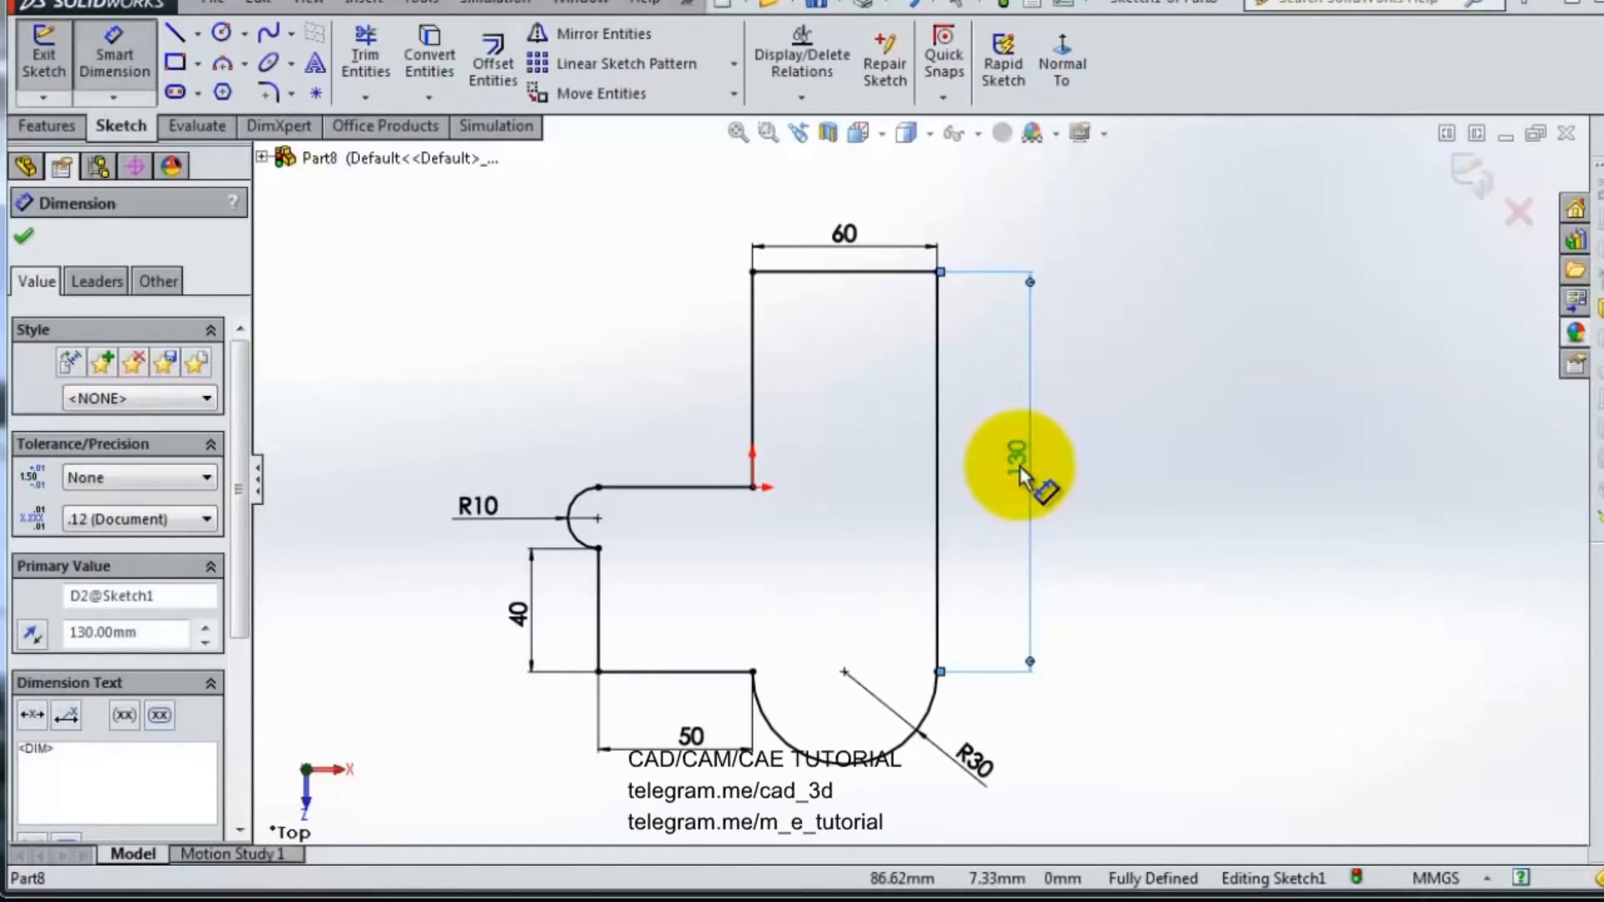
key("Delete")
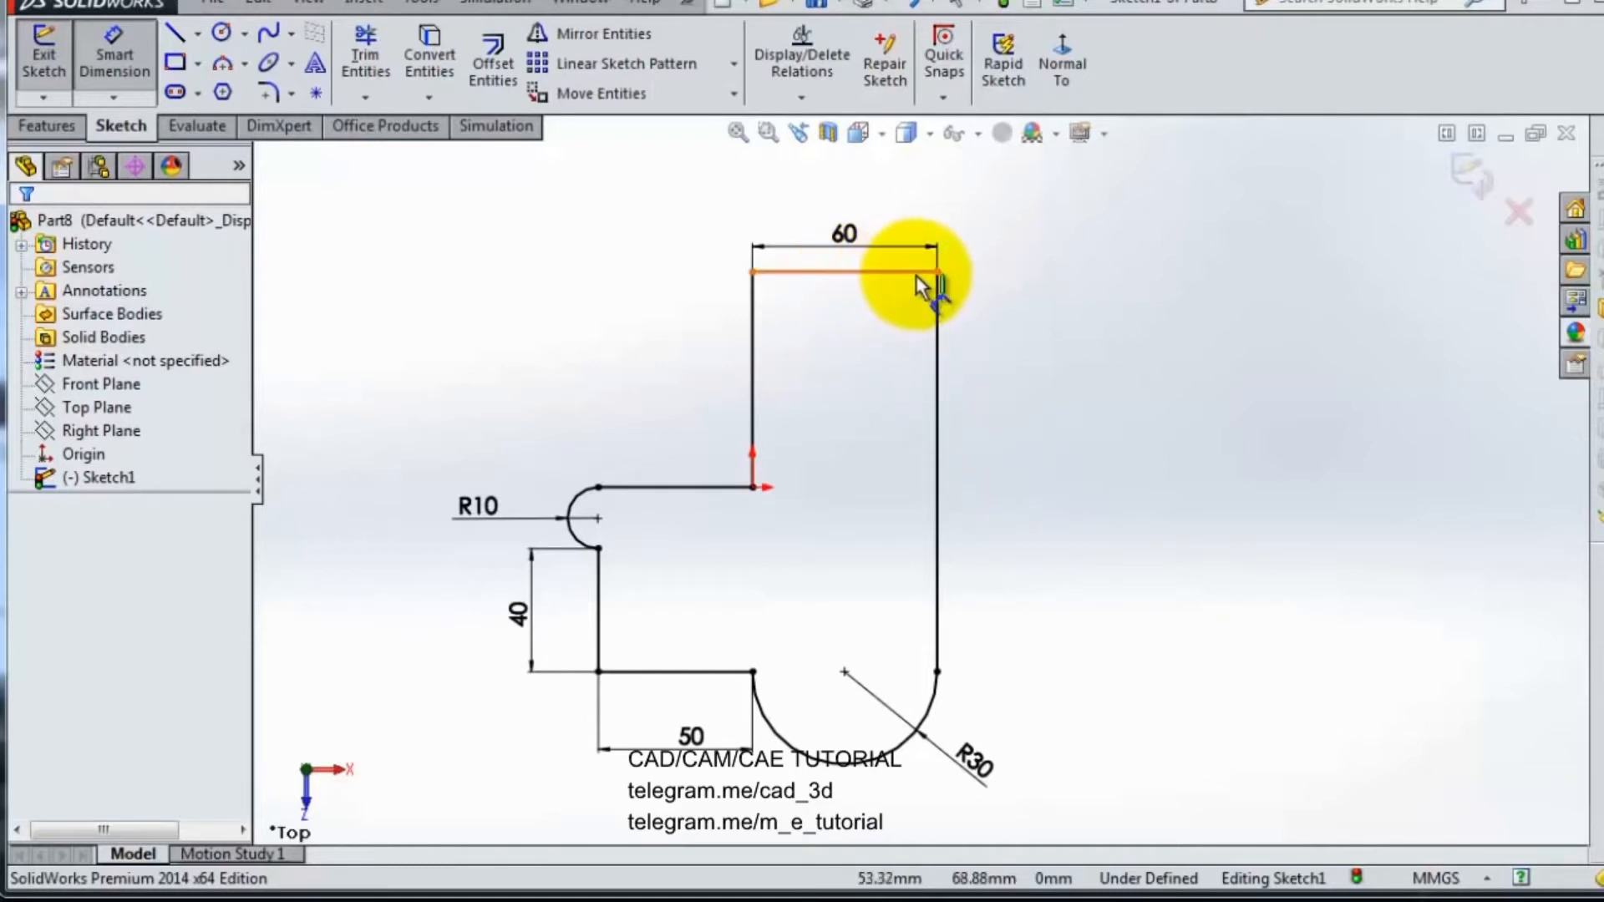
left_click(852, 272)
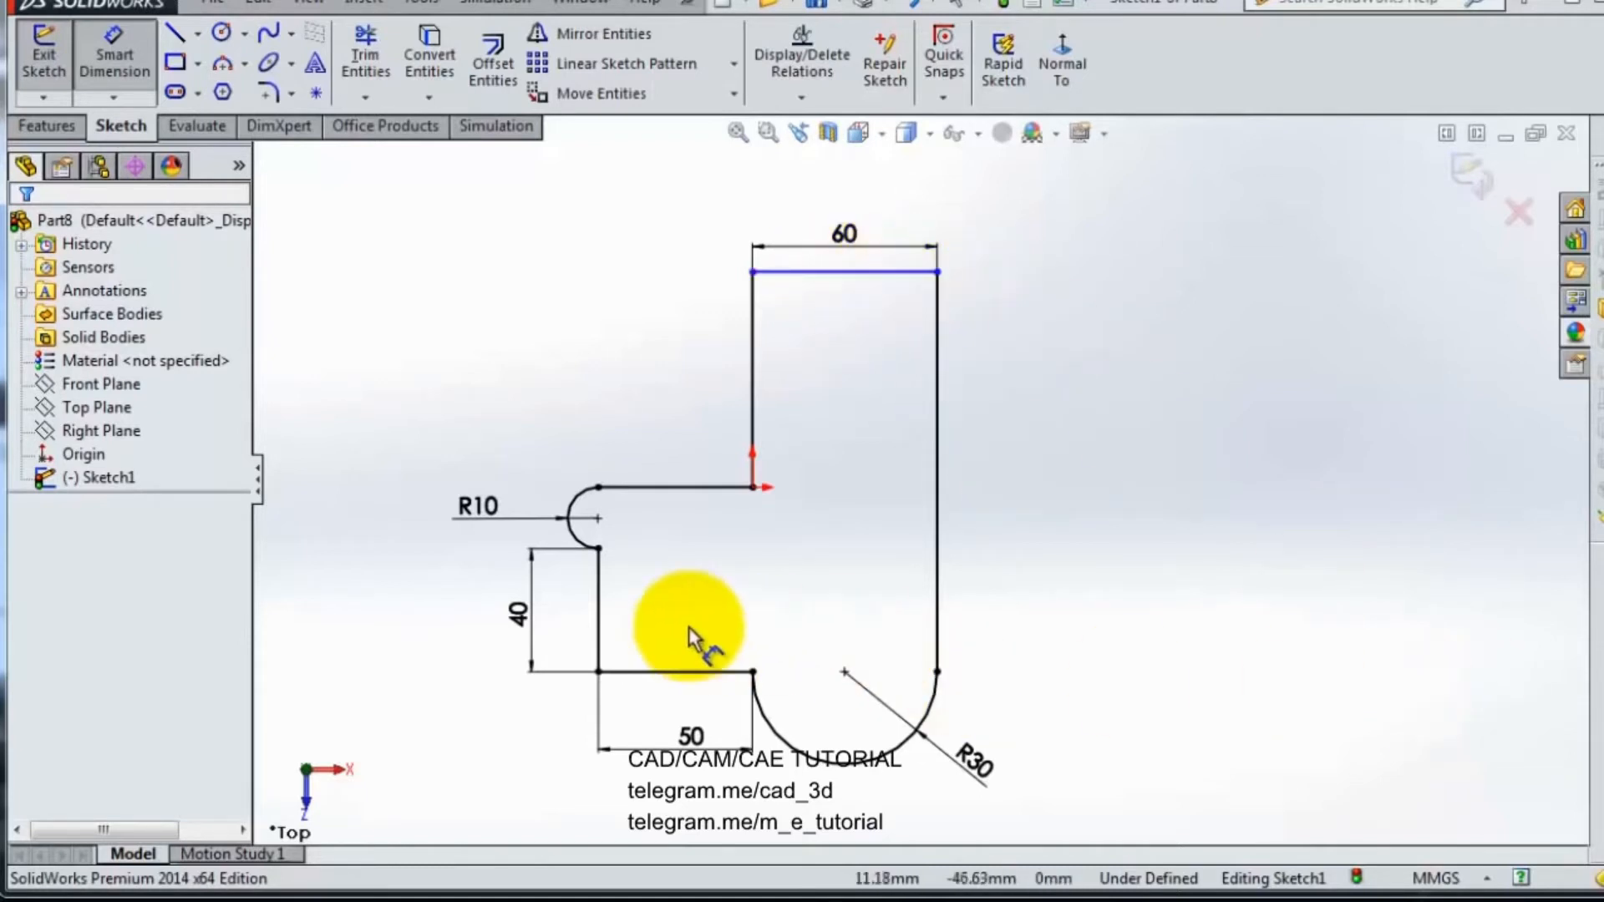
right_click(519, 620)
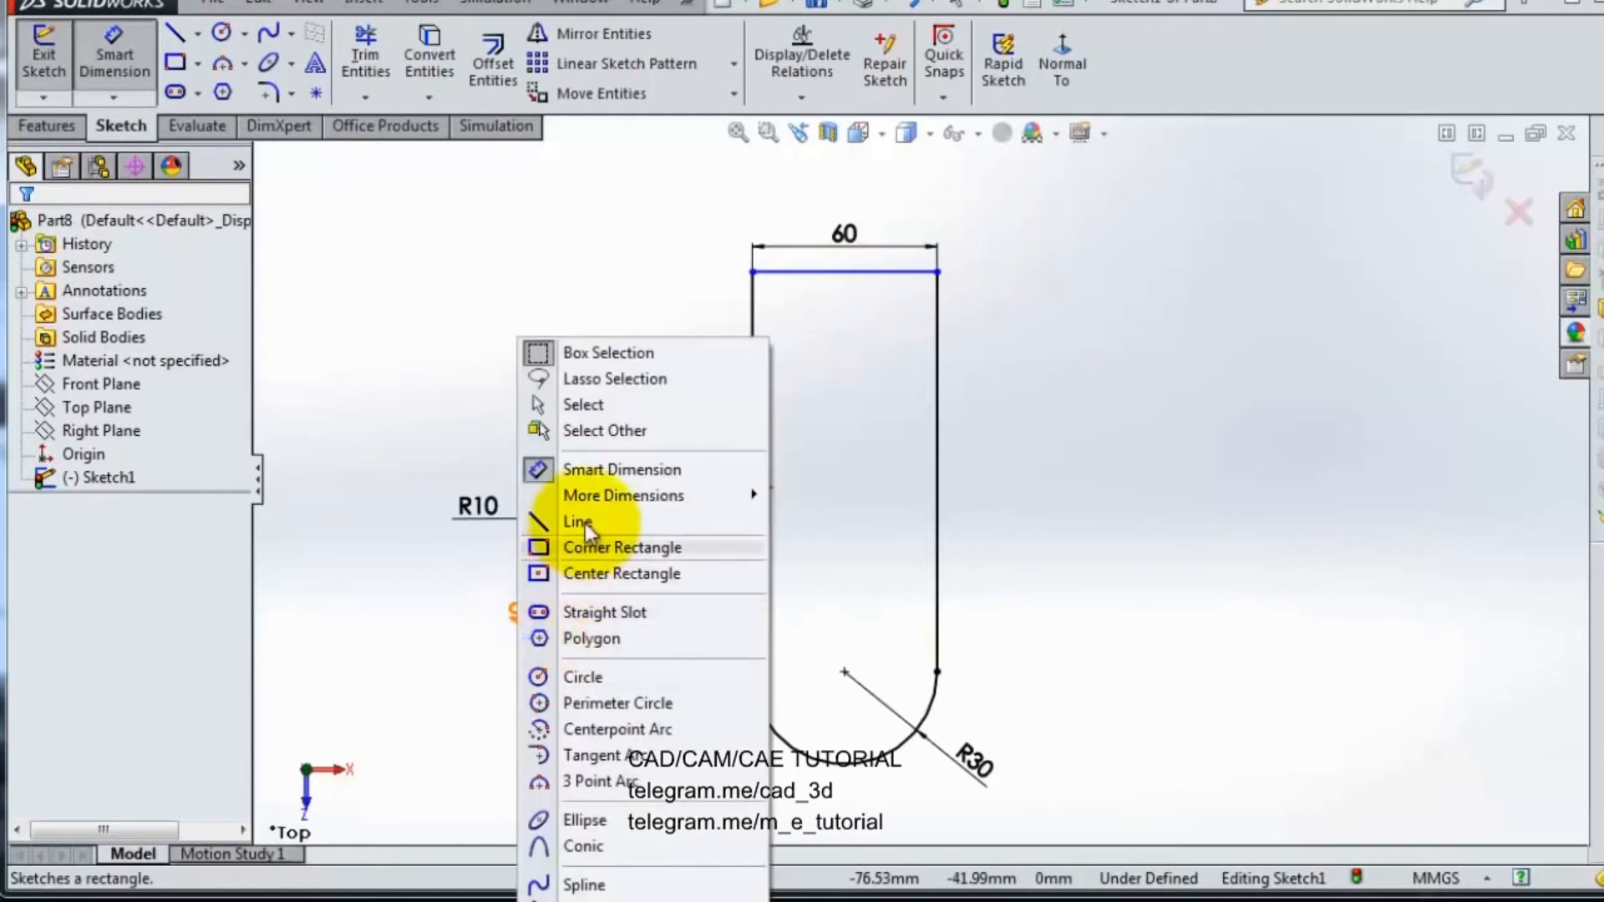
left_click(429, 637)
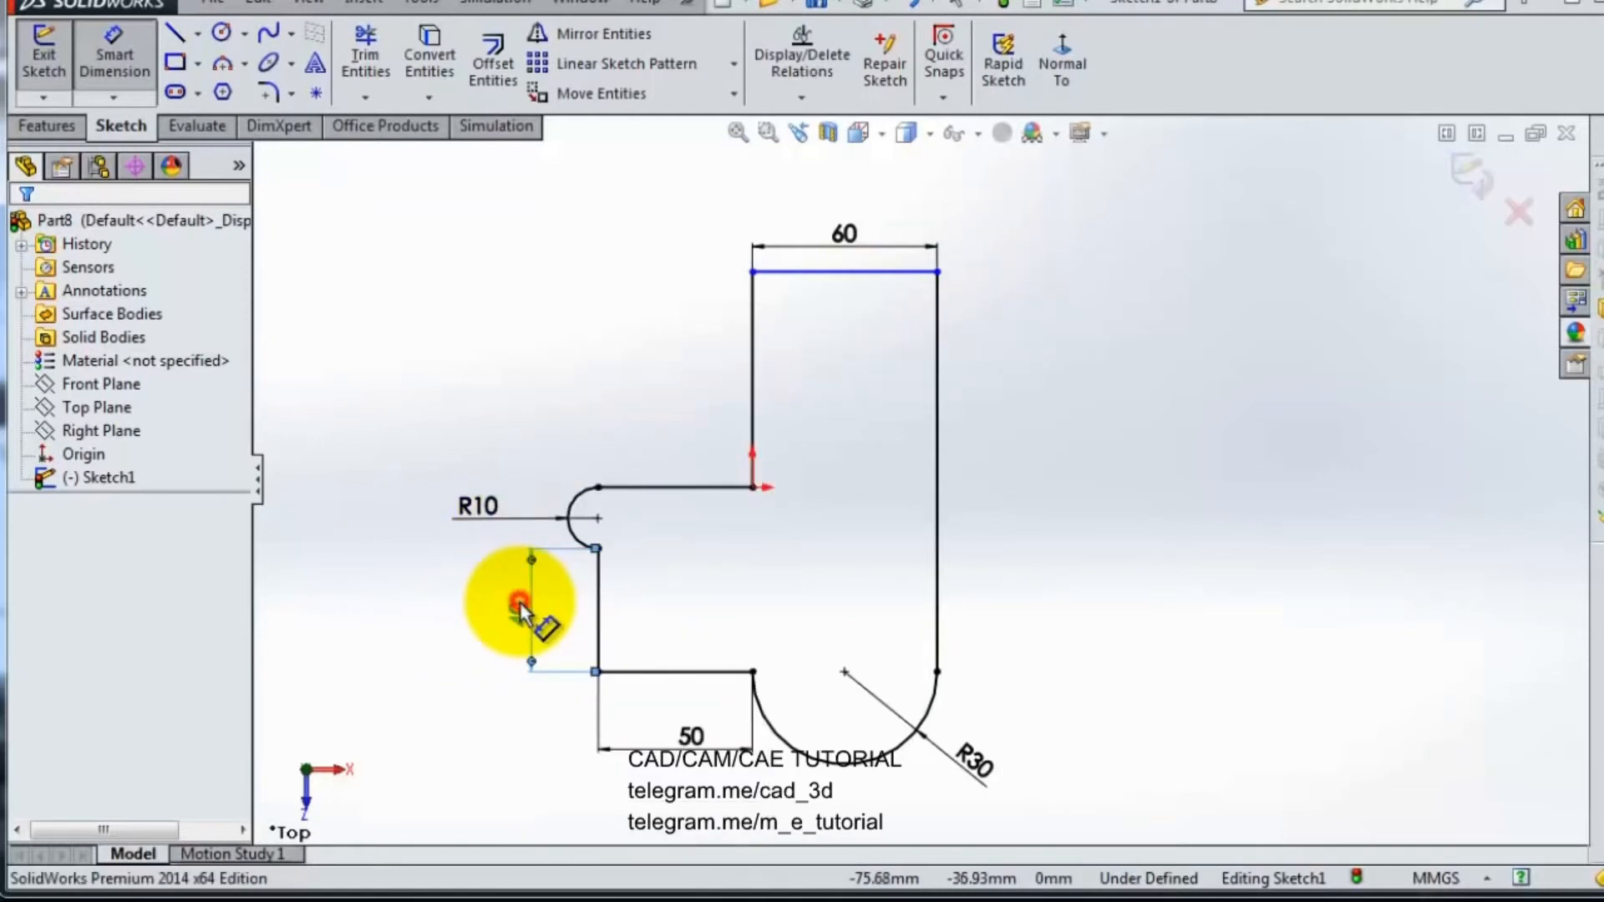
left_click(522, 606)
key("Delete")
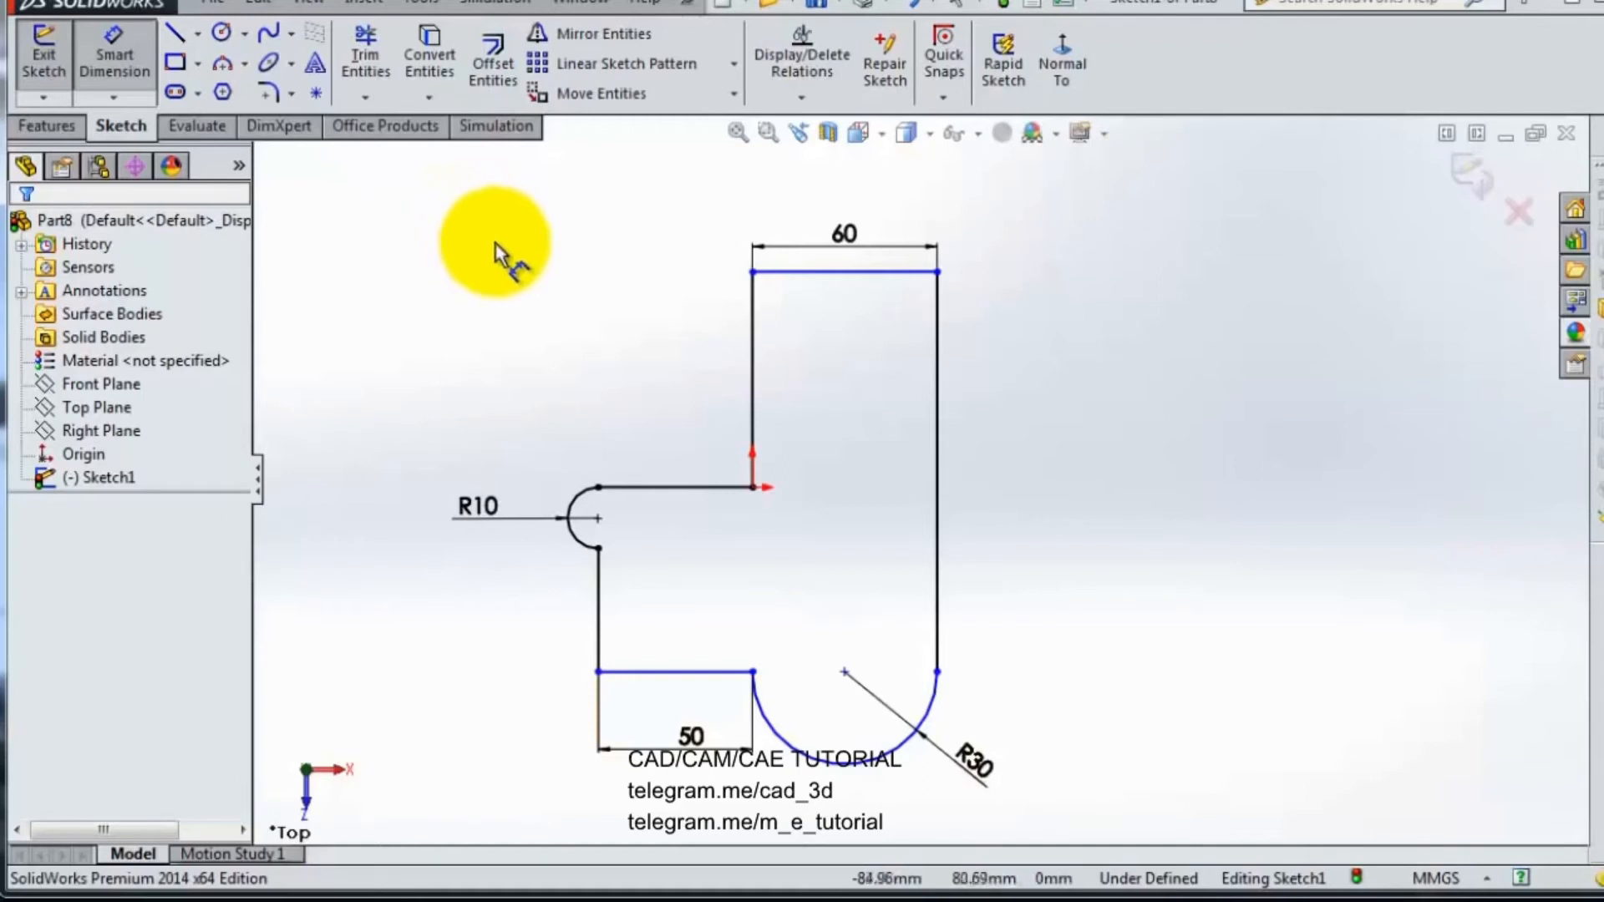
Try to calculate the missing dimensions and relations for all sketch entities with Fully Define Sketch.
left_click(805, 99)
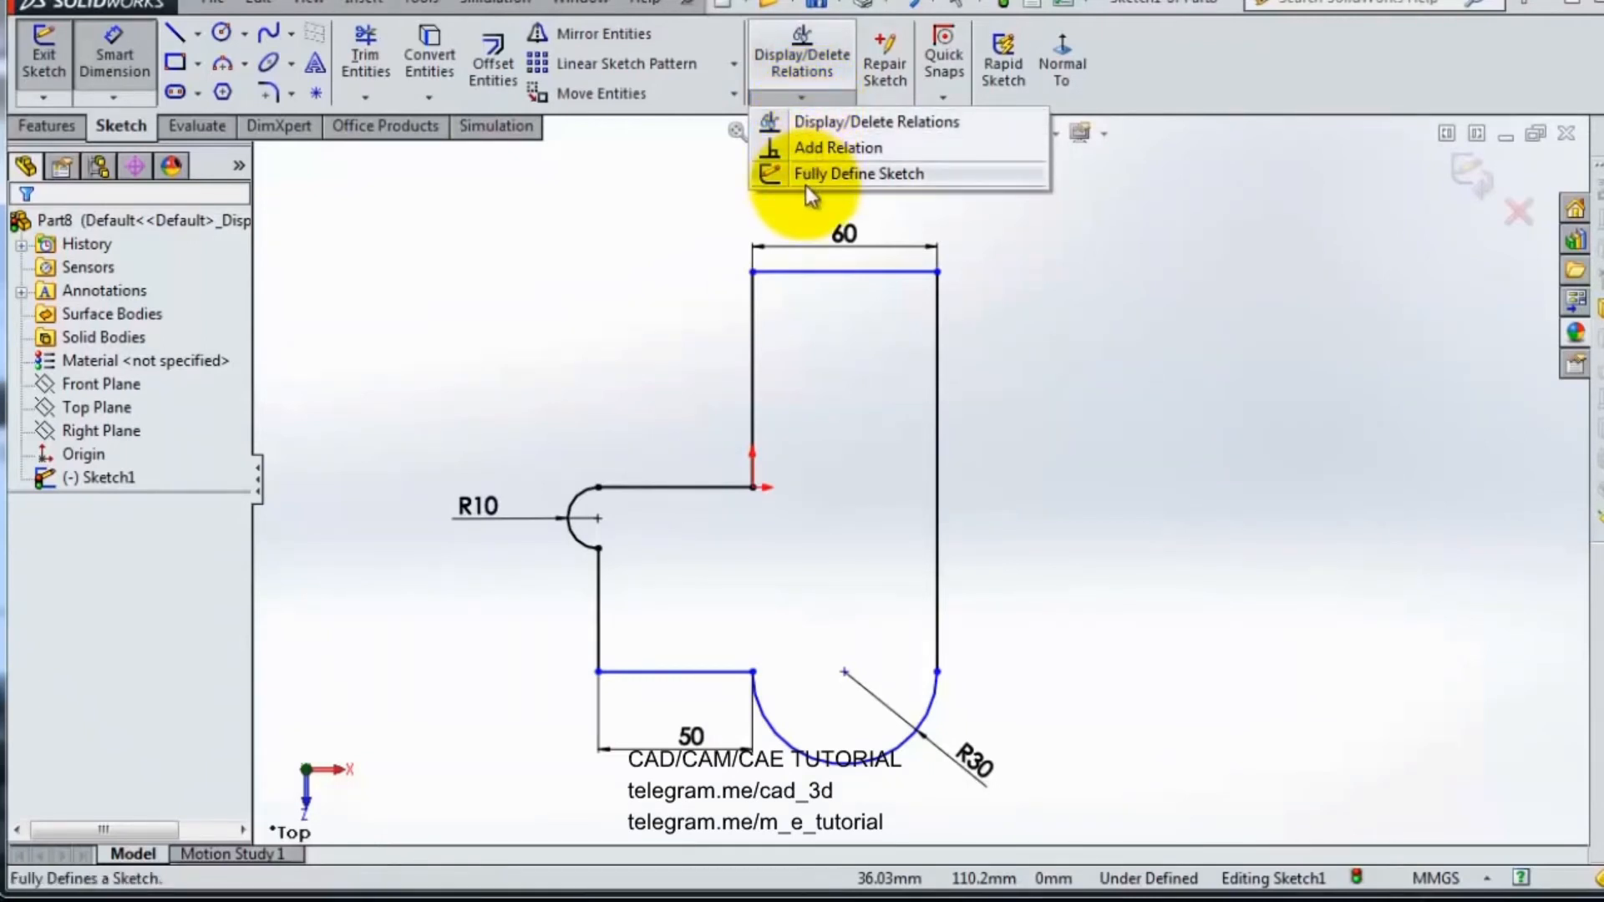
left_click(906, 179)
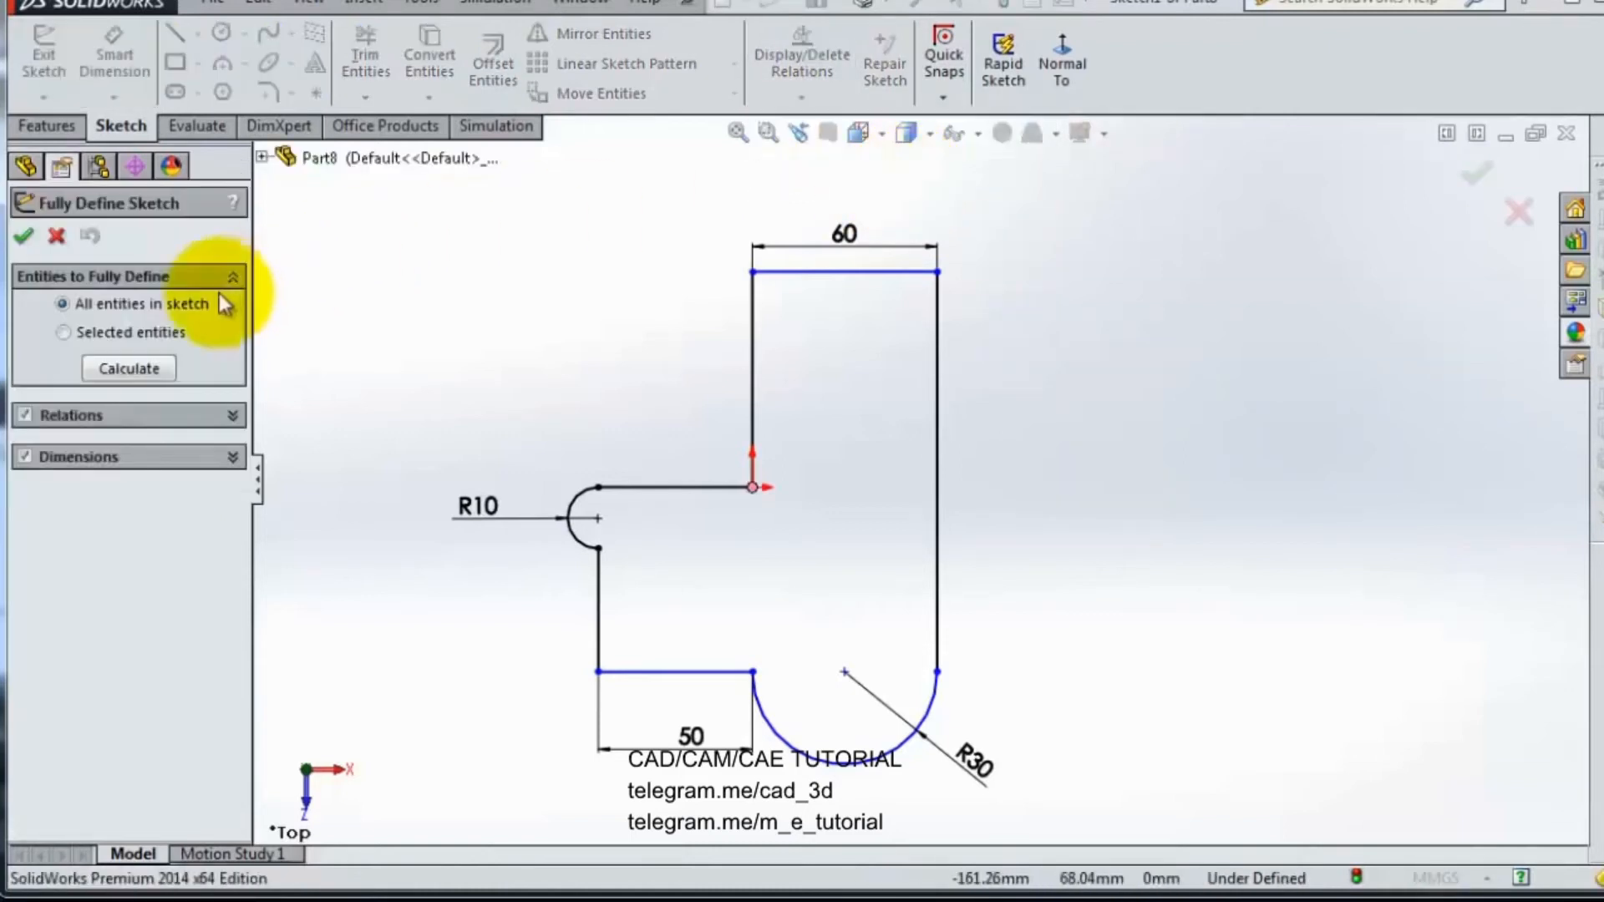
left_click(128, 374)
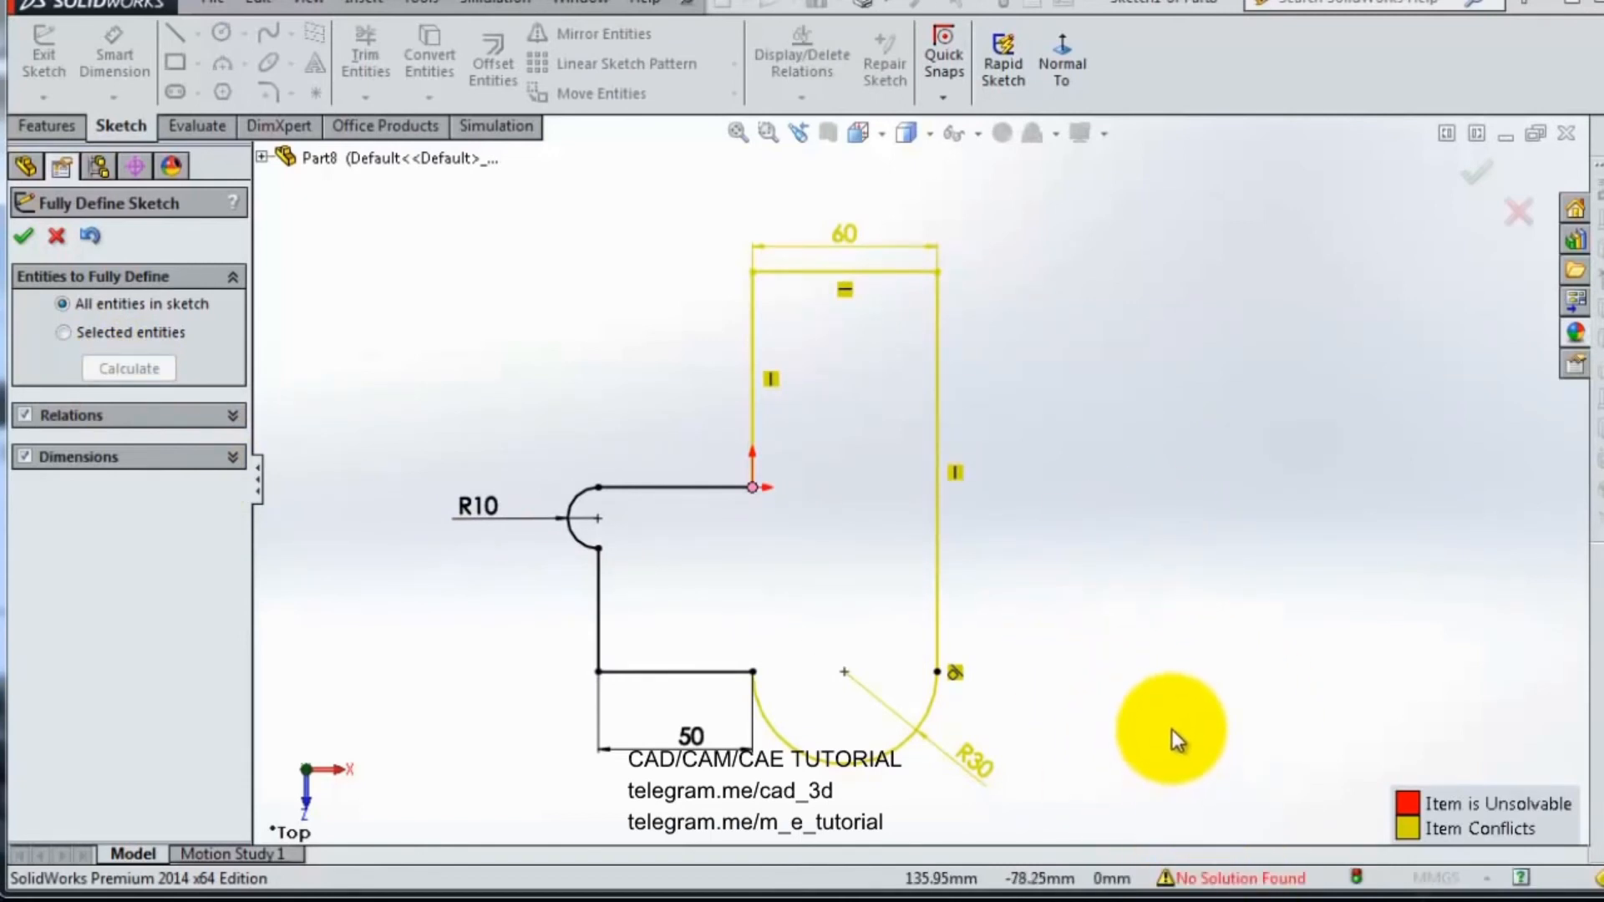
left_click(94, 237)
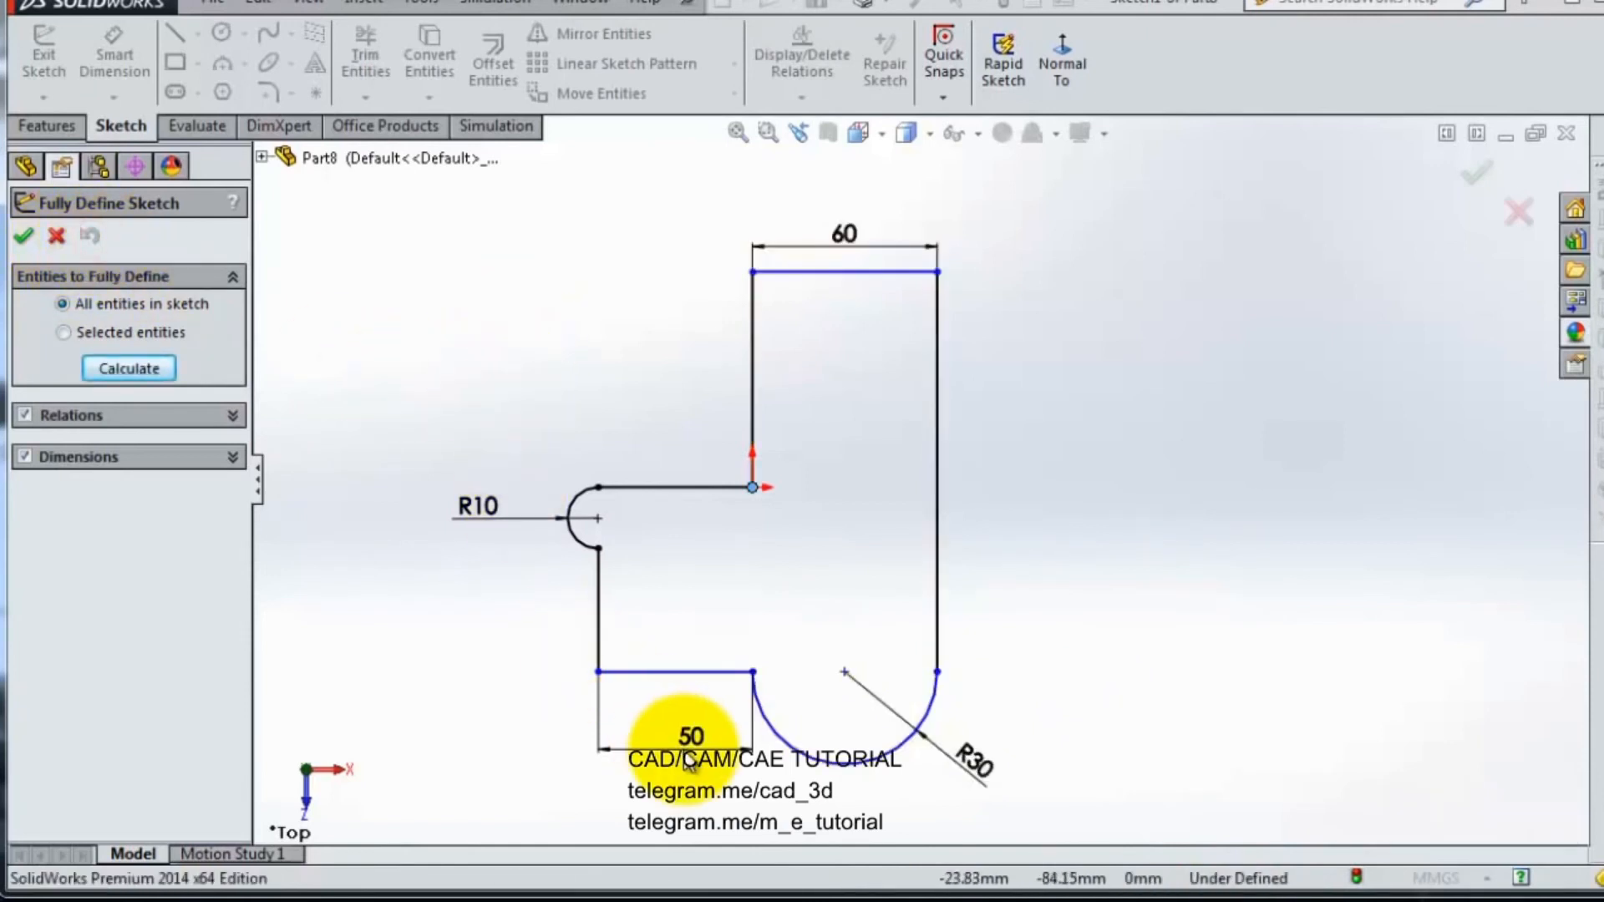
left_click(56, 236)
Delete the four remaining dimensions: both arc radii, the bottom-left edge's length and the top edge's width.
left_click(484, 515)
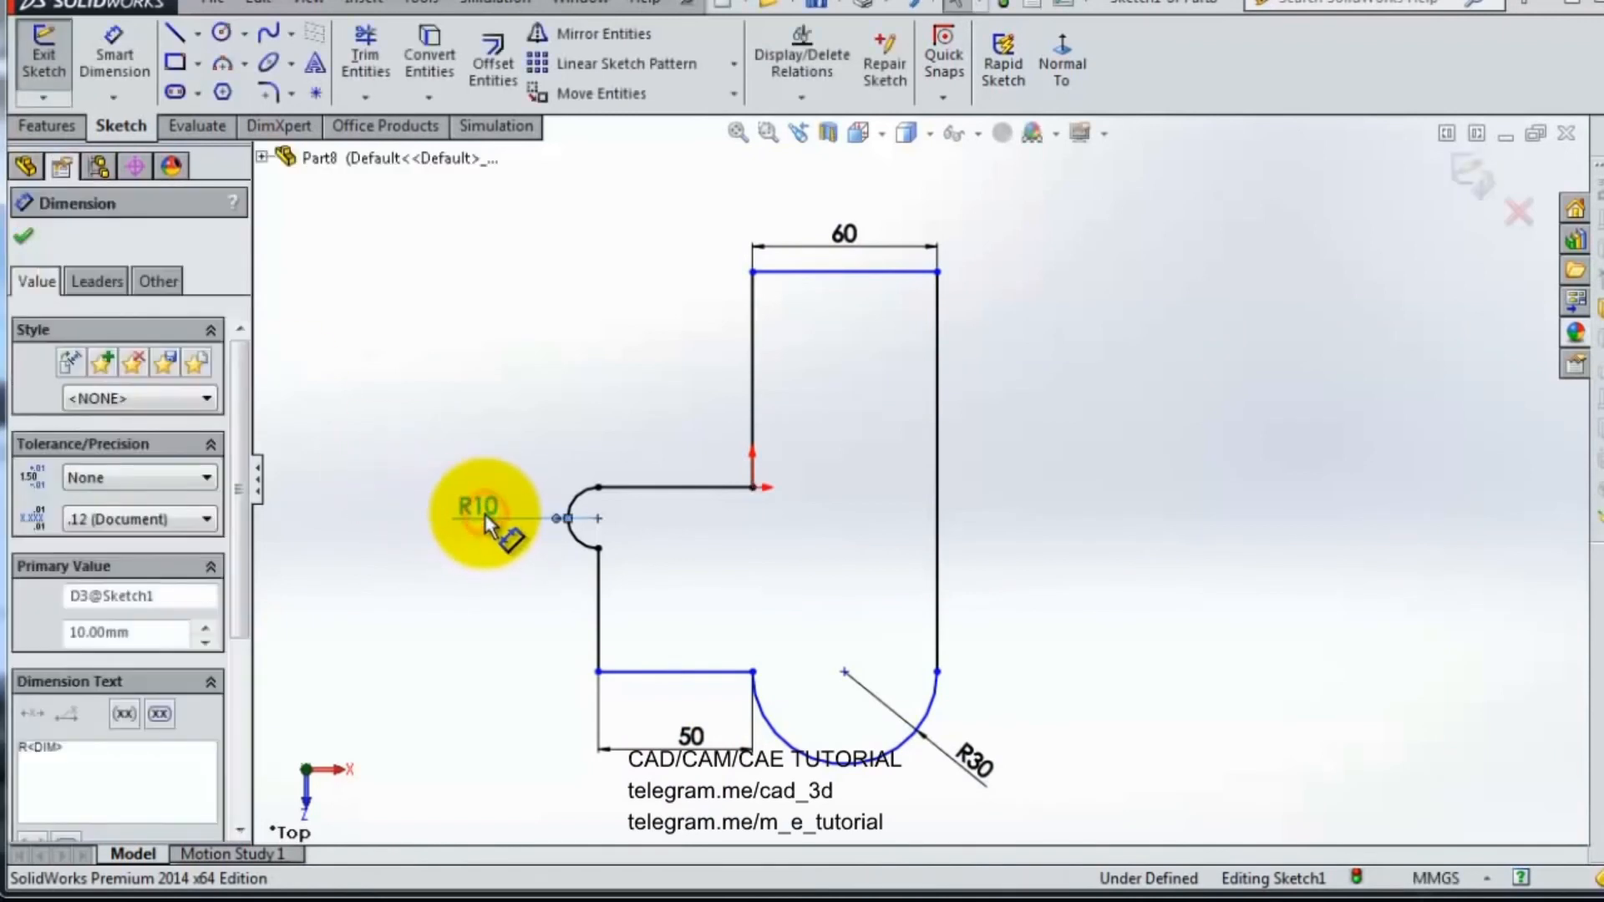
key("Delete")
left_click(691, 737)
key("Delete")
left_click(975, 764)
key("Delete")
left_click(834, 229)
key("Delete")
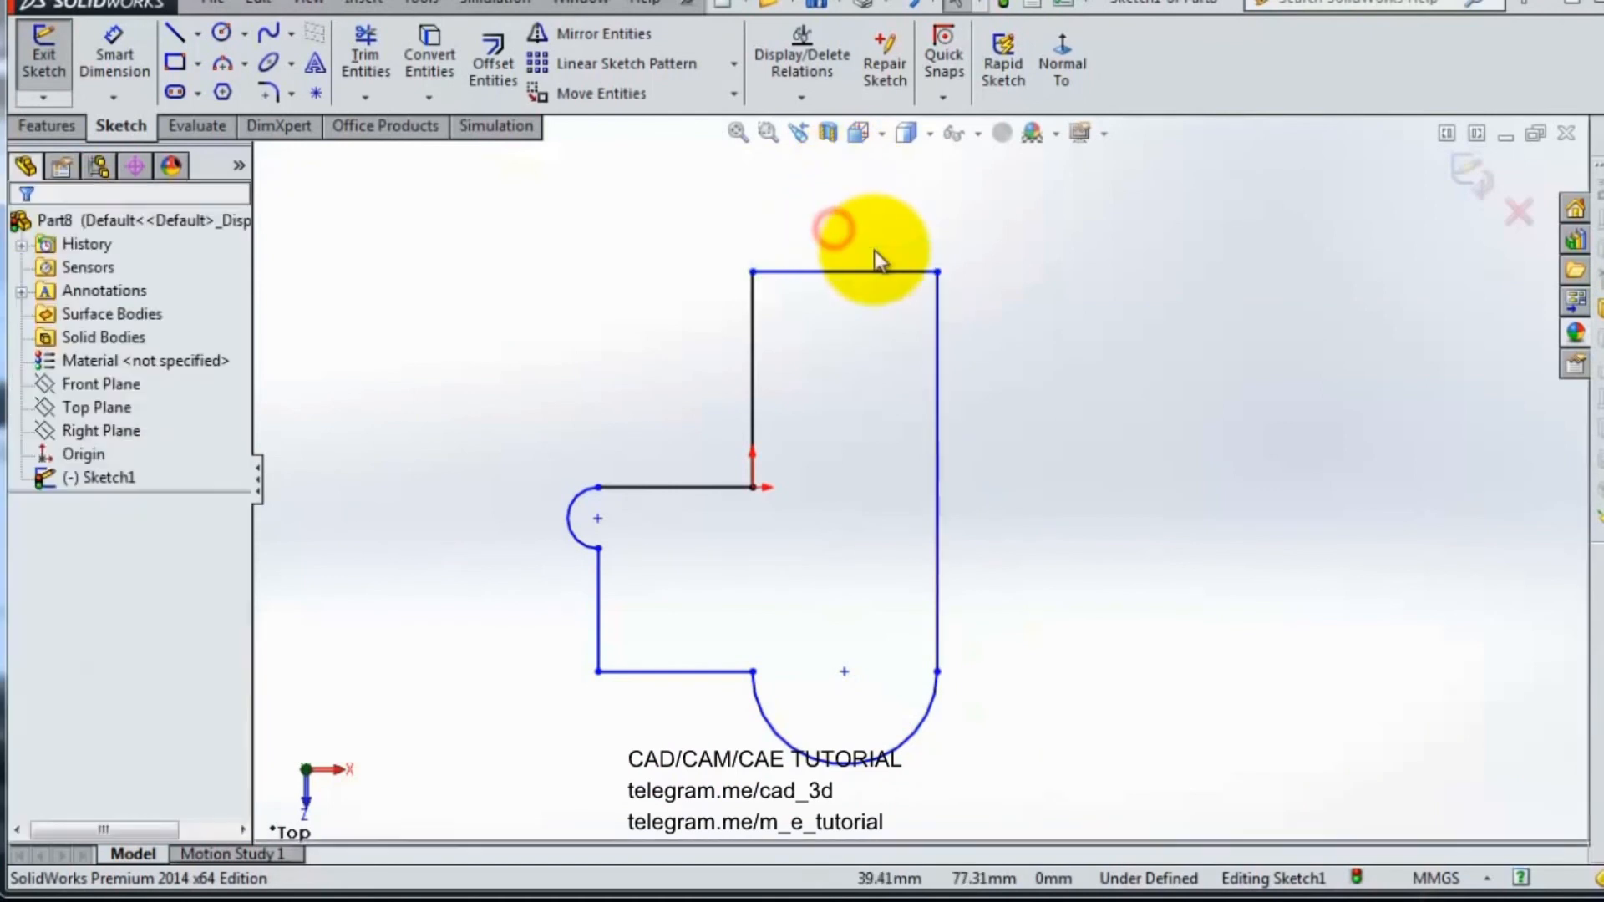
Apply Fully Define Sketch to all entities in the sketch, calculating the relations and dimensions automatically.
left_click(805, 104)
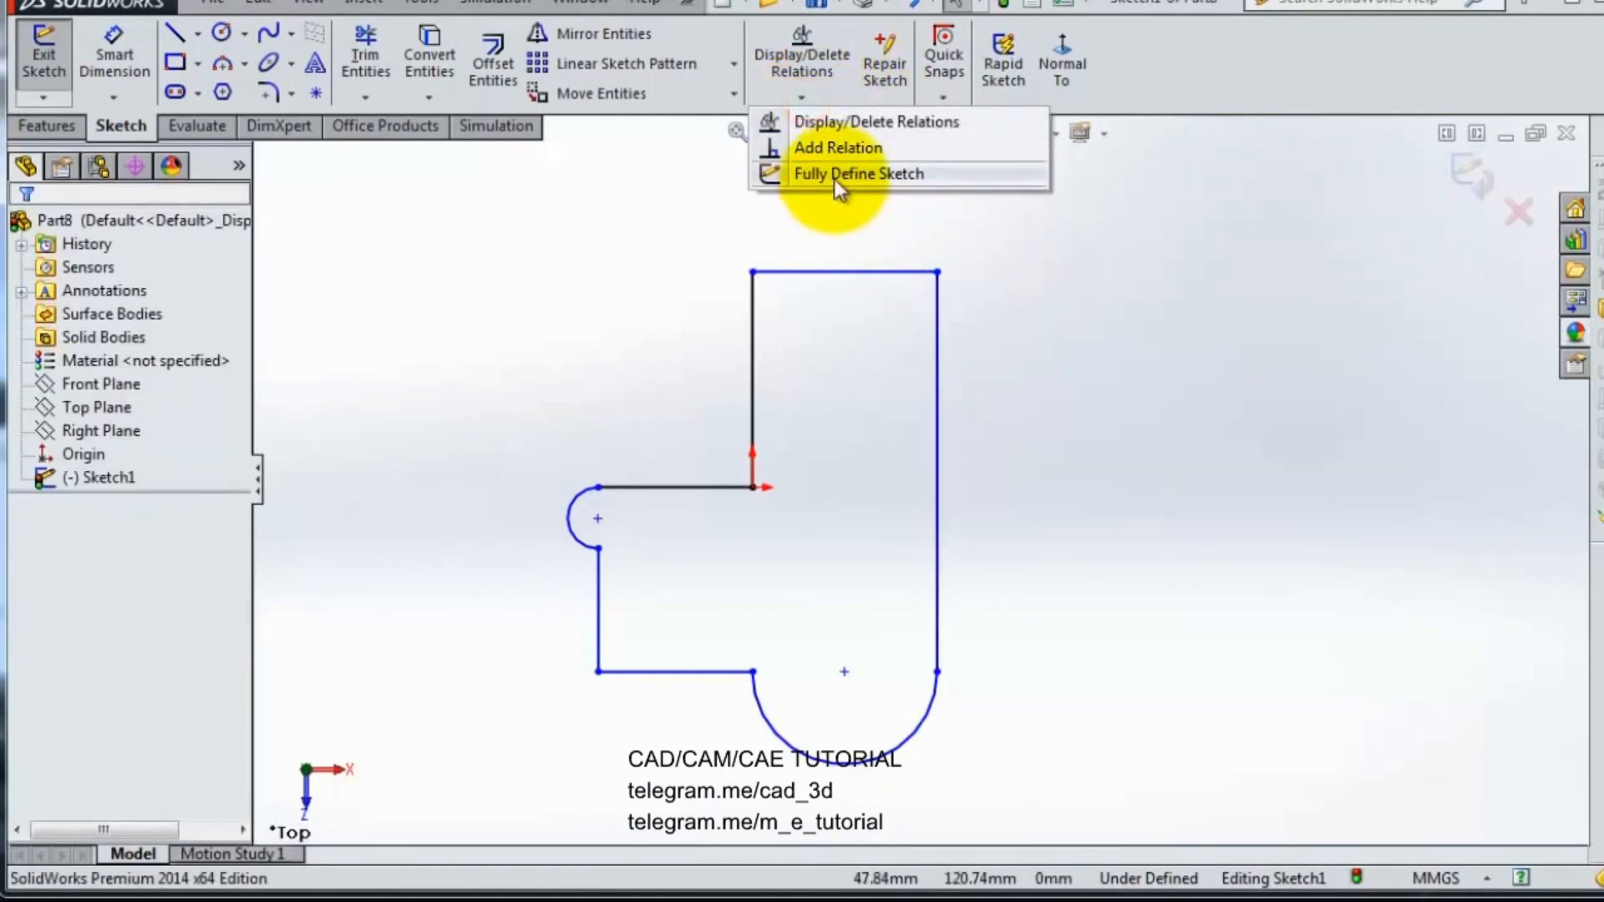
left_click(834, 173)
left_click(136, 369)
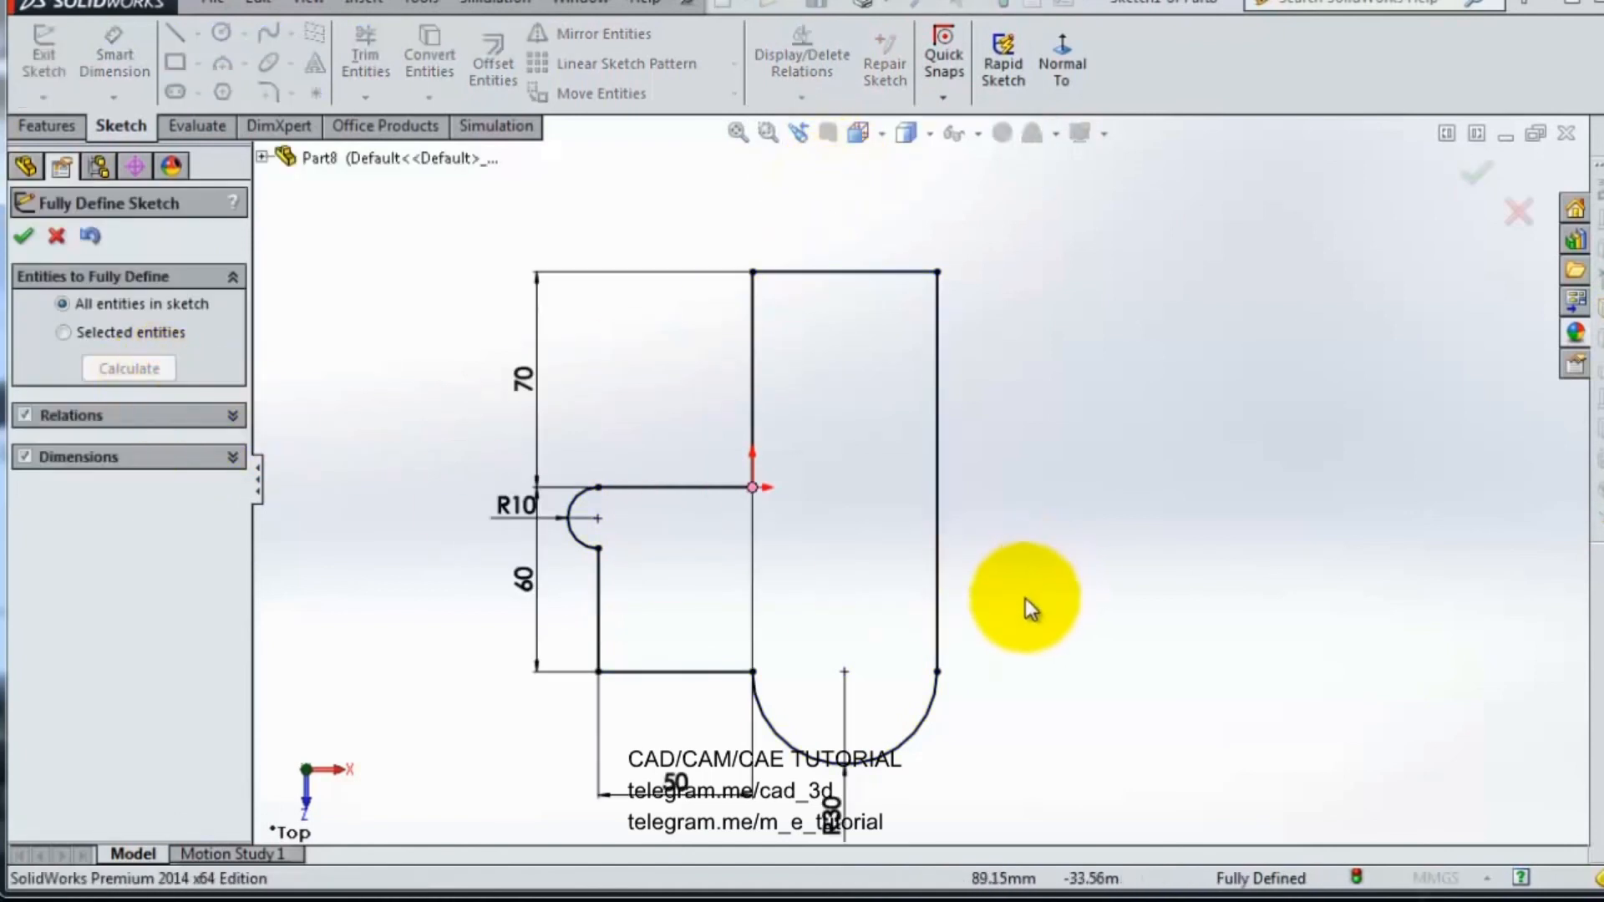
scroll(1026, 574, "up", 2)
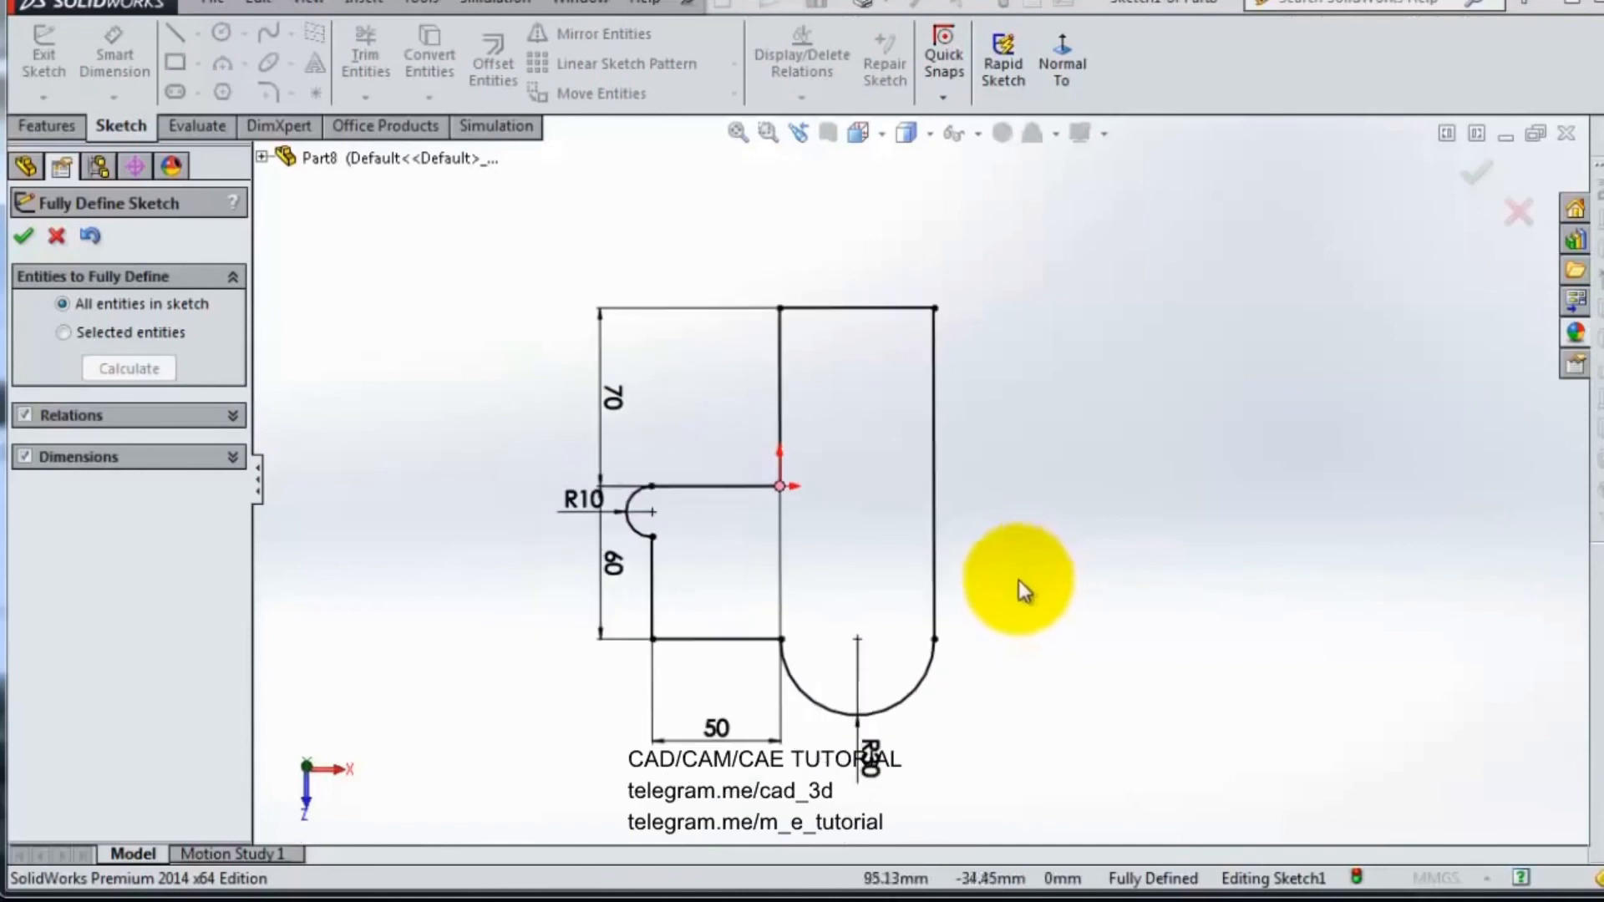
scroll(830, 644, "down", 2)
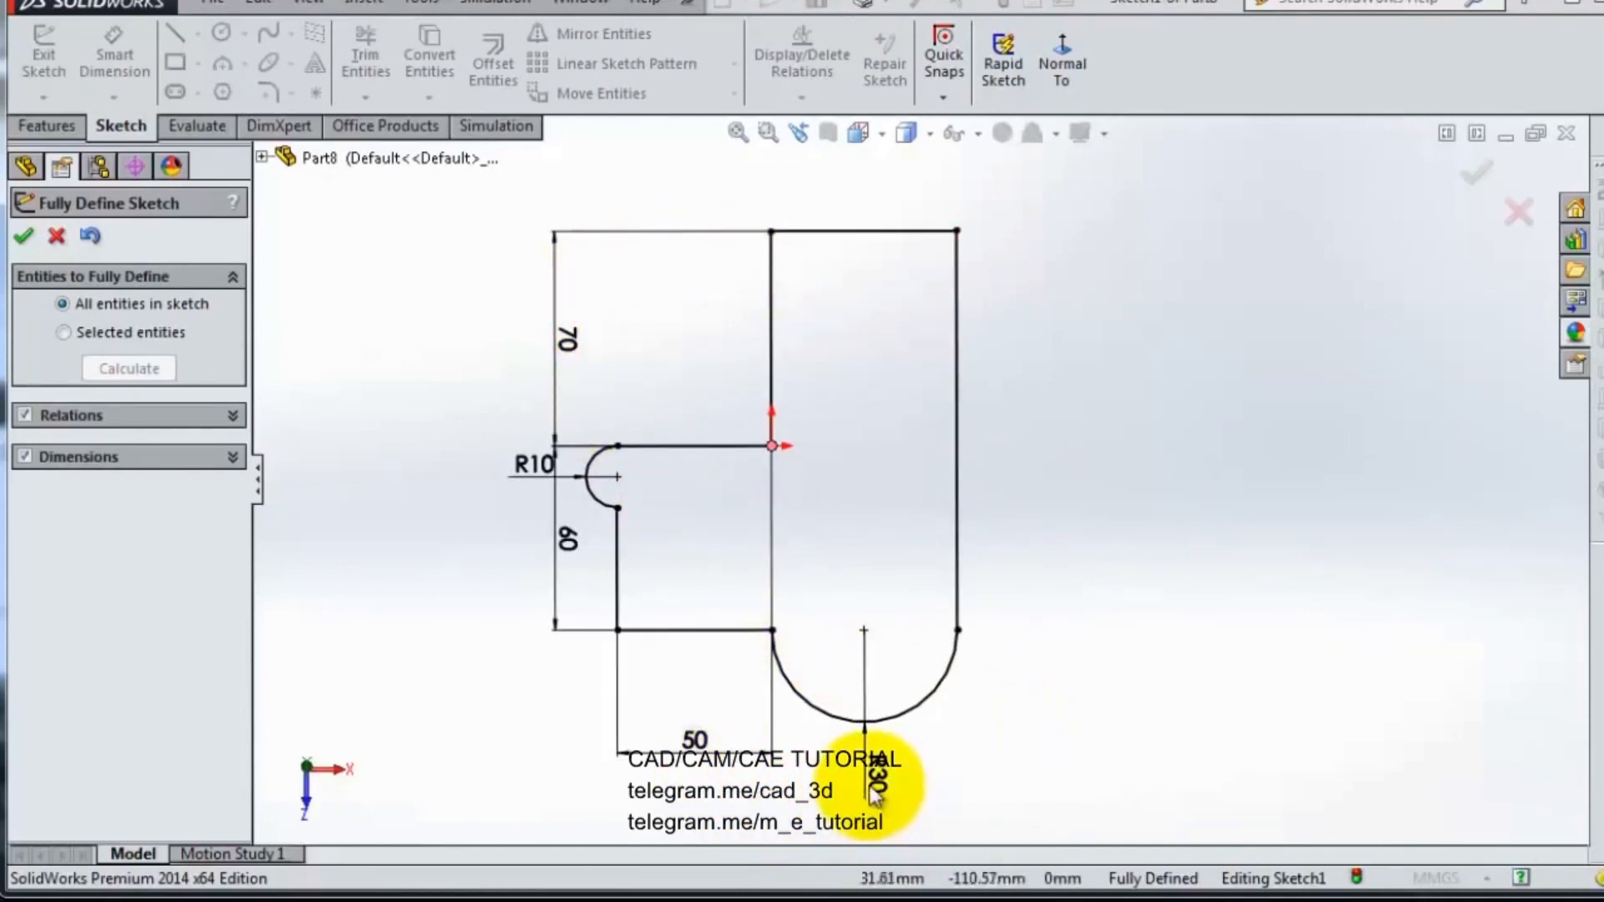
left_click(23, 240)
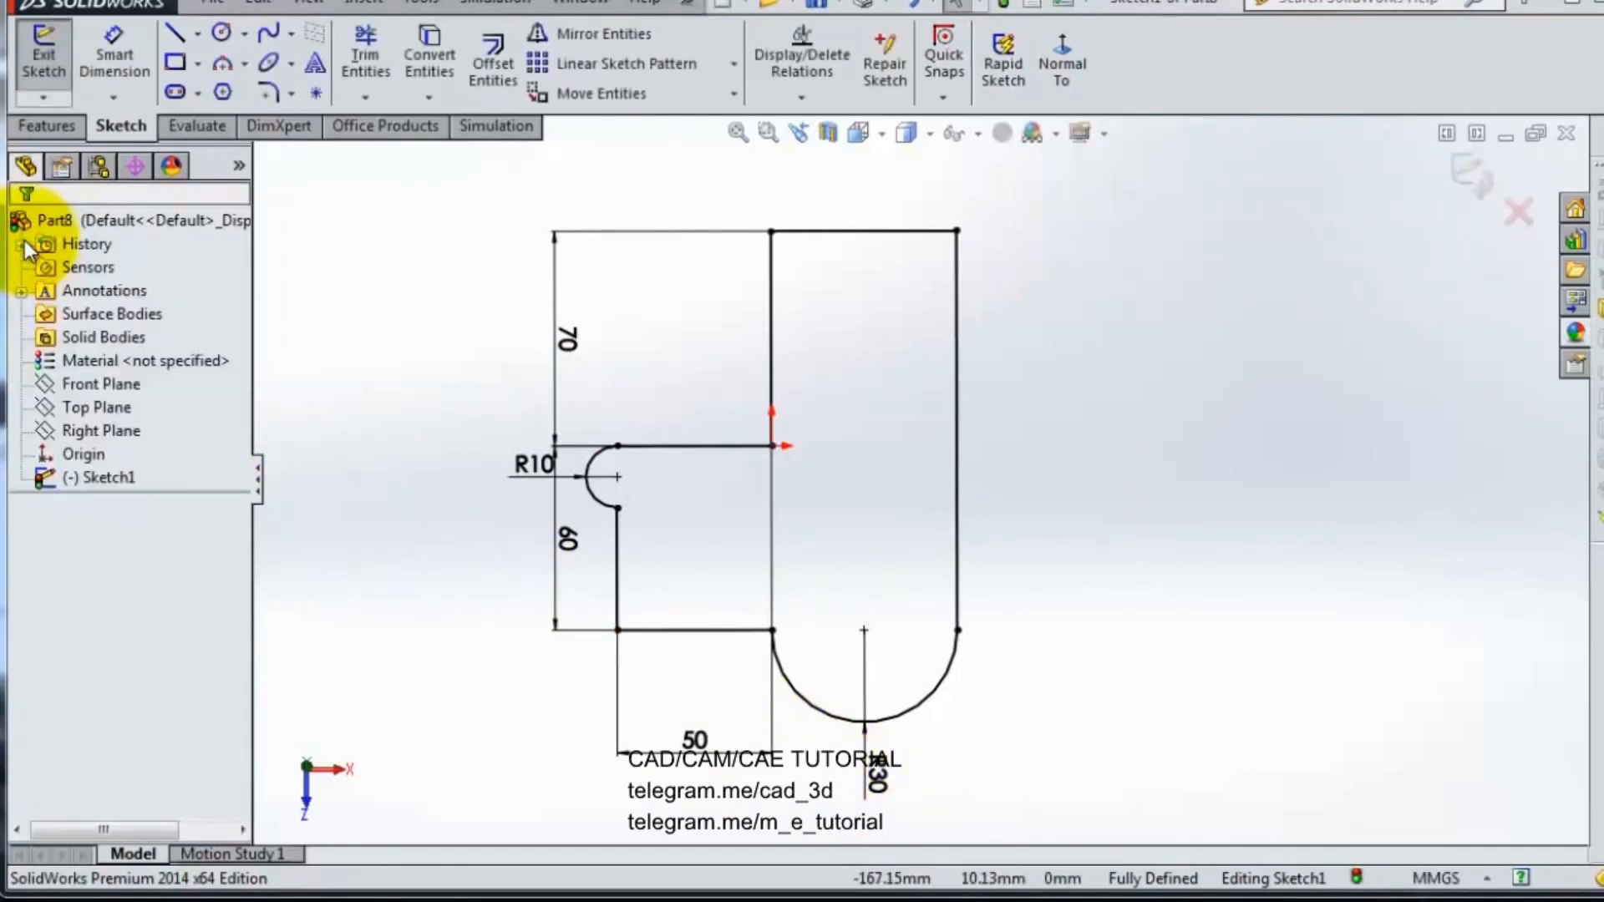